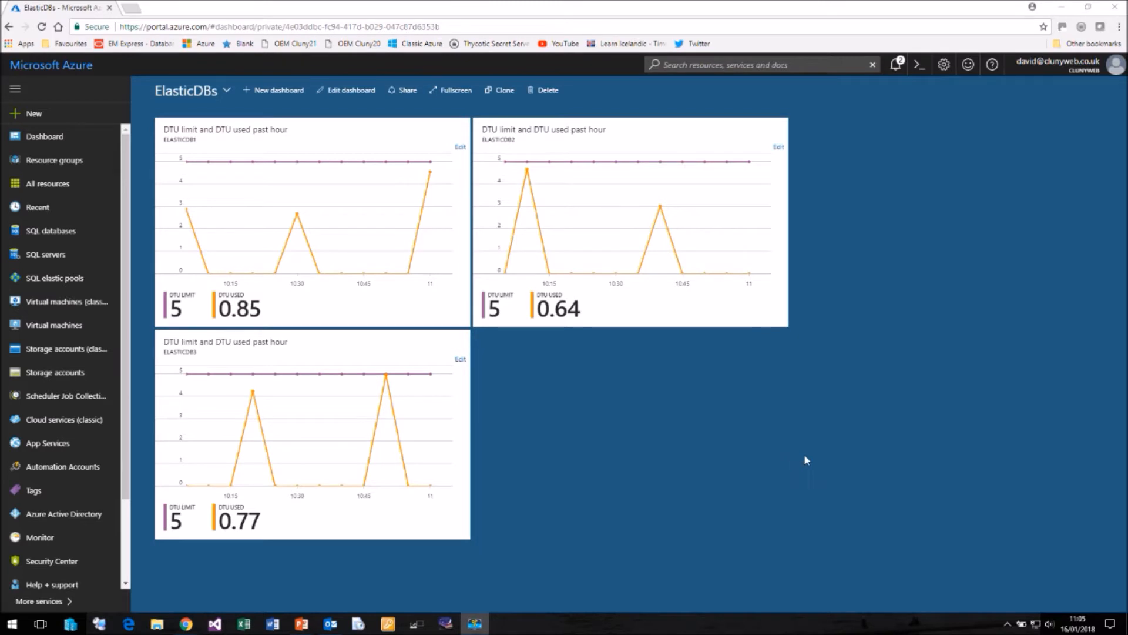
Step: Start a new elastic pool on the SQL server clunyelasticserver and name it ElasticBand
{"action": "left_click", "coordinate": [48, 256]}
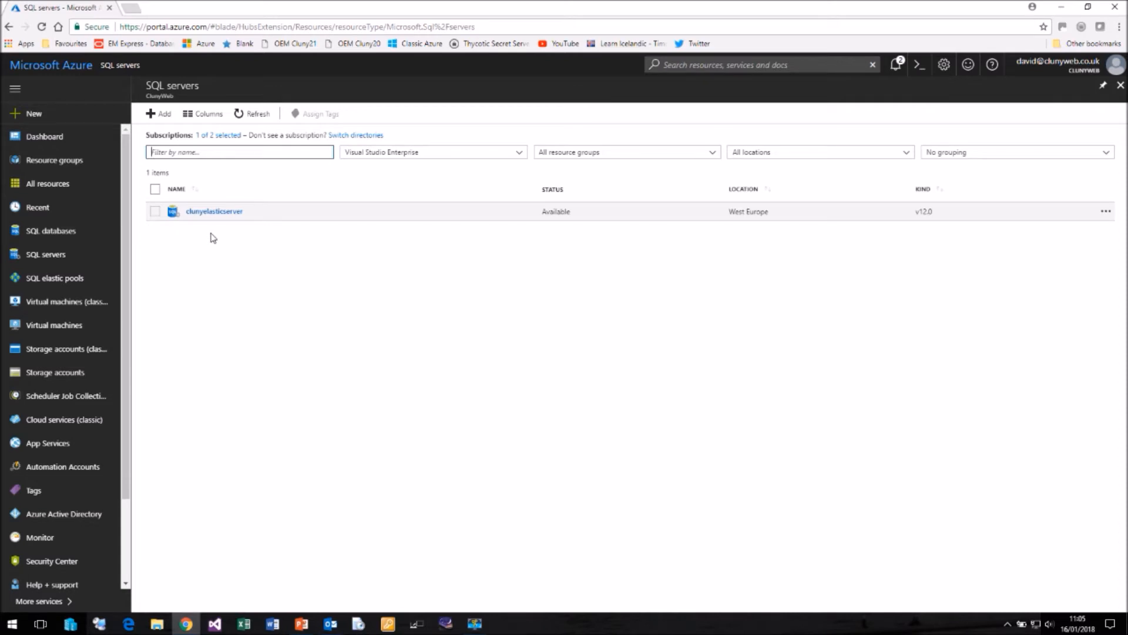
{"action": "left_click", "coordinate": [220, 213]}
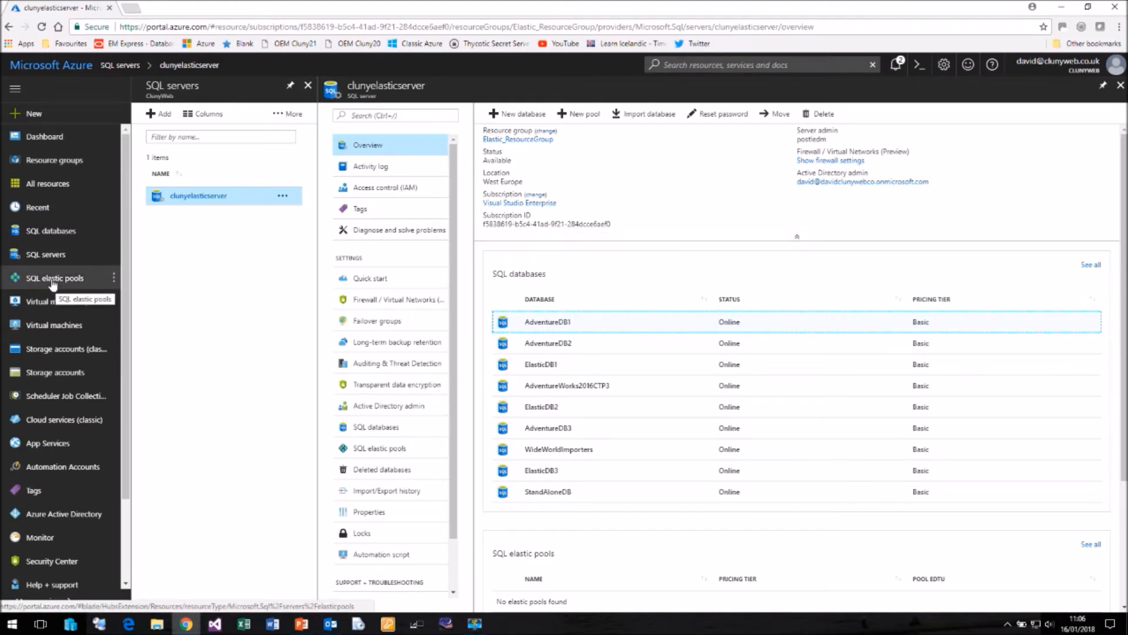
{"action": "left_click", "coordinate": [586, 116]}
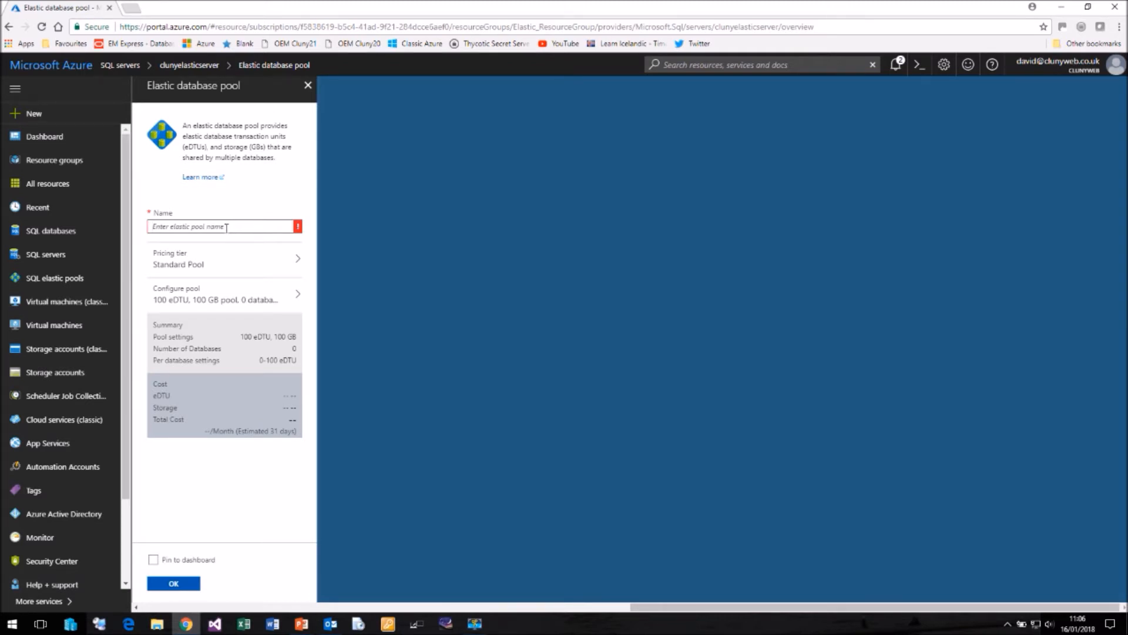
{"action": "type", "text": "Elast"}
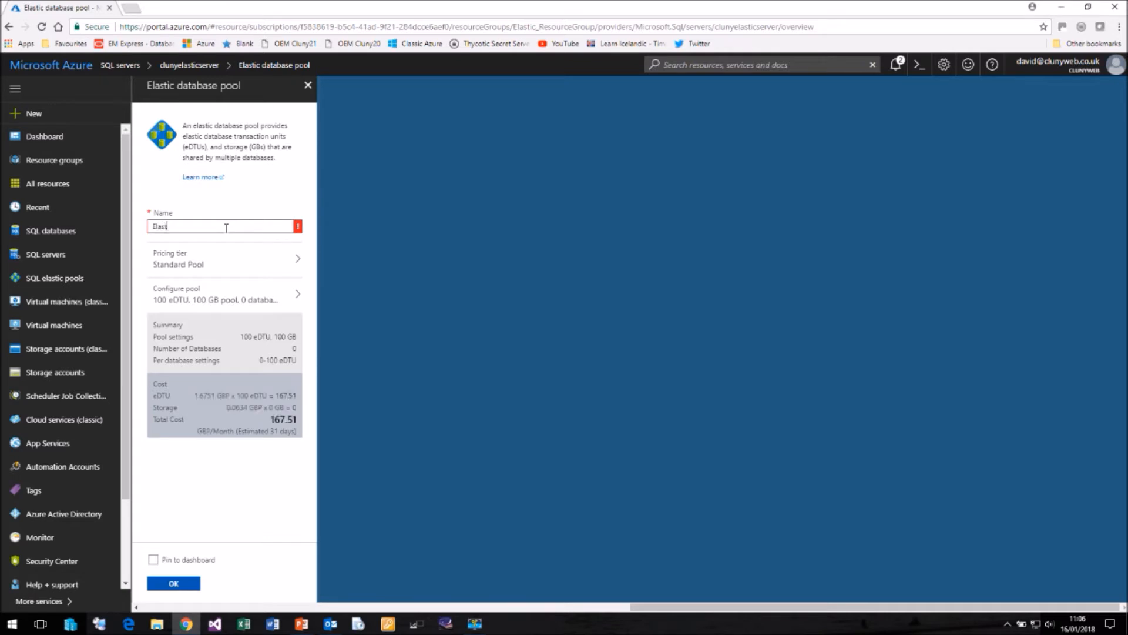
{"action": "type", "text": "icBand"}
Step: Set the new pool's pricing tier to Basic Pool and open its pool configuration
{"action": "left_click", "coordinate": [189, 268]}
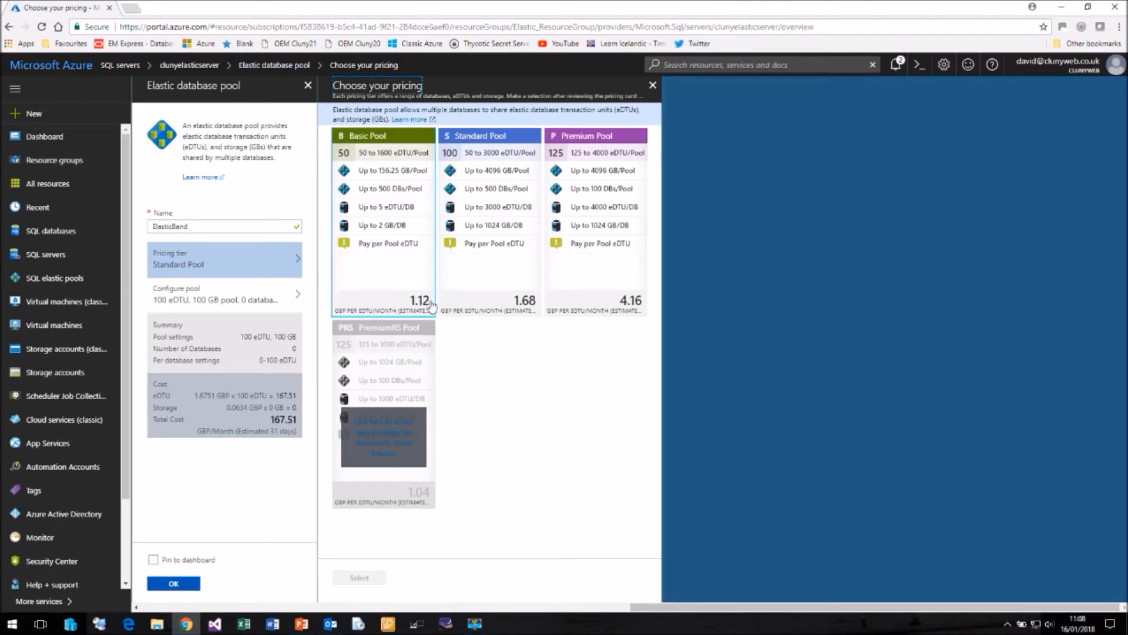
{"action": "left_click", "coordinate": [372, 139]}
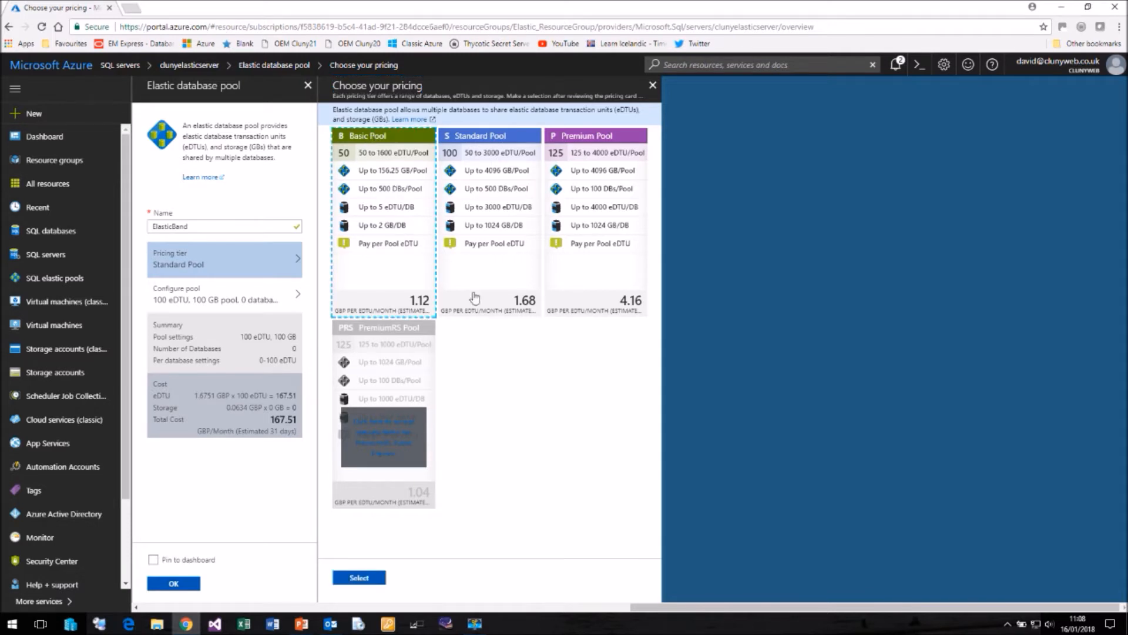
{"action": "left_click", "coordinate": [360, 578]}
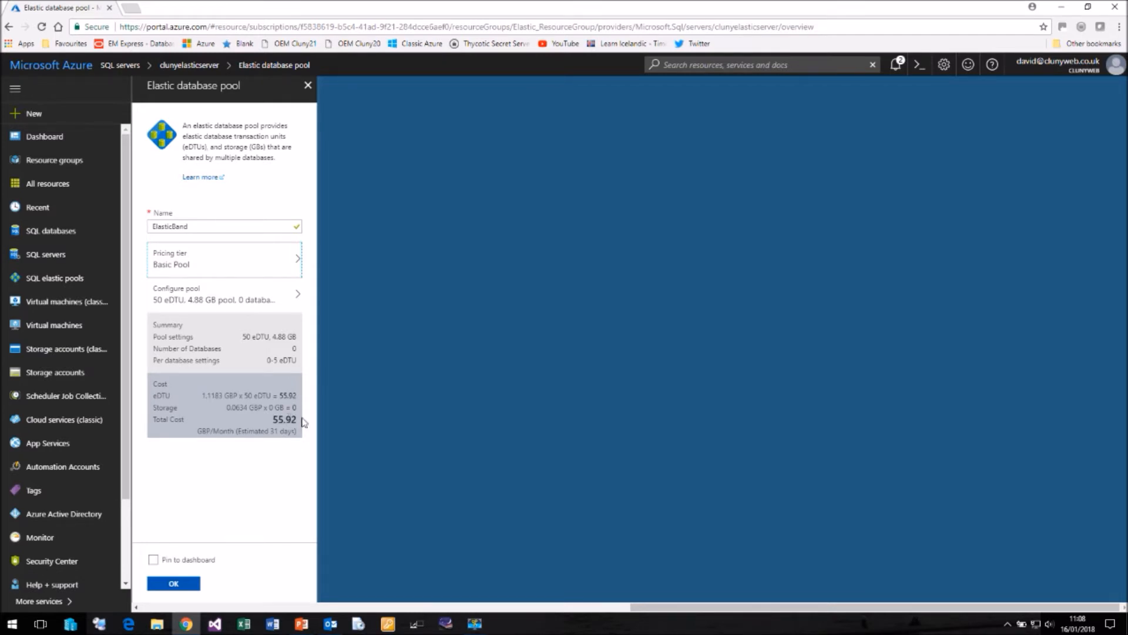
{"action": "left_click", "coordinate": [200, 297]}
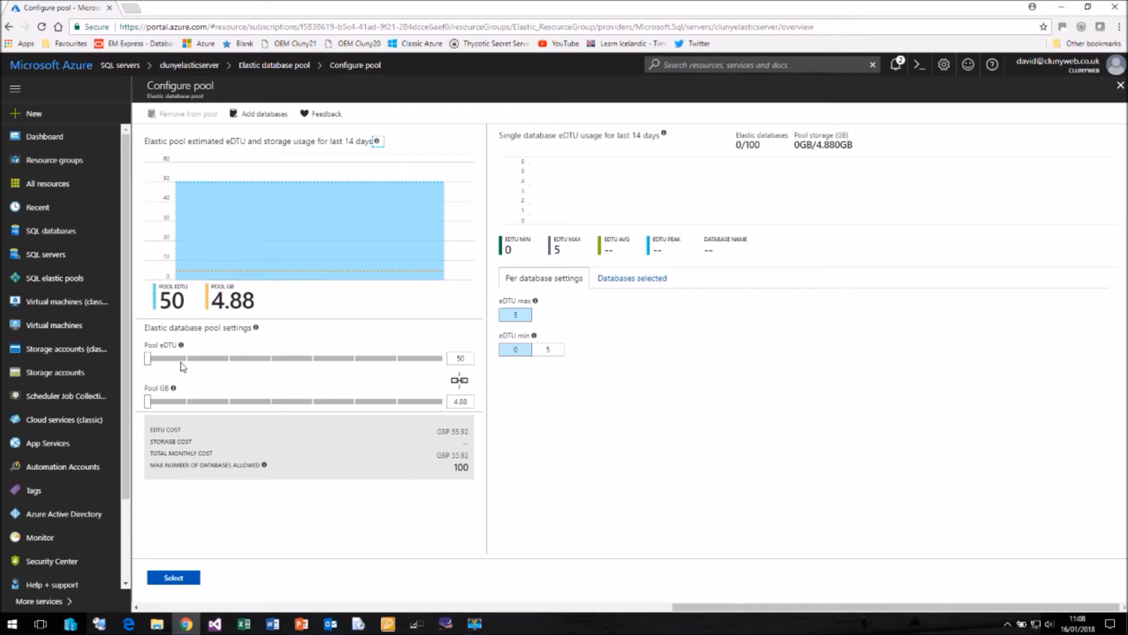
Step: Try pool eDTU sizes of 100 and 1600, and return the pool to 50 eDTU
{"action": "left_click_drag", "start_coordinate": [148, 359], "coordinate": [183, 362]}
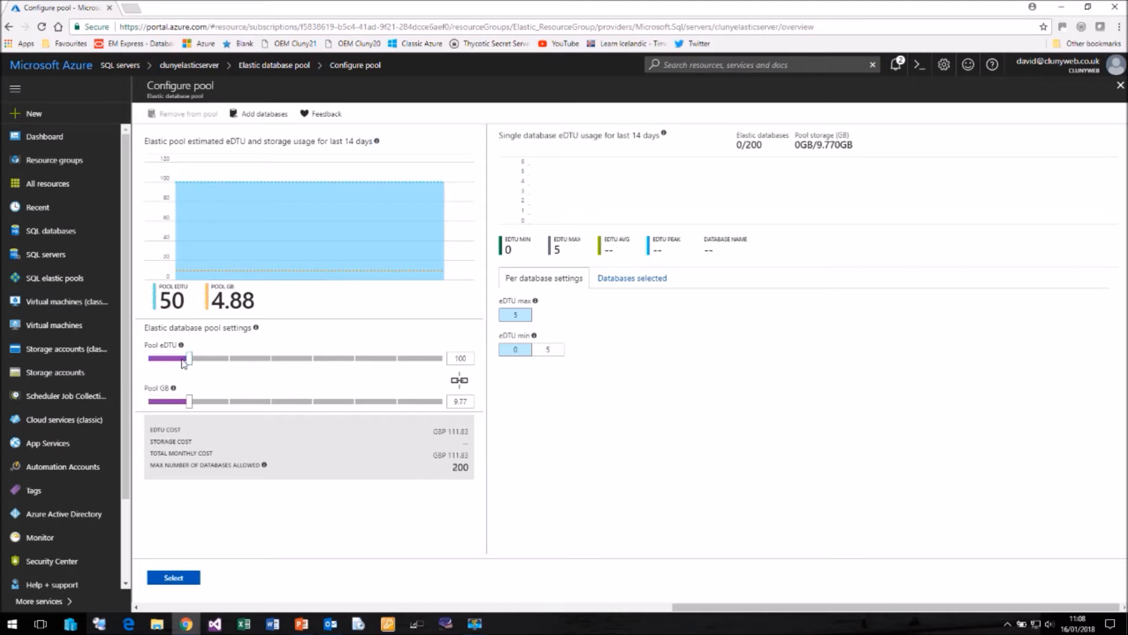
{"action": "left_click", "coordinate": [223, 363]}
{"action": "left_click_drag", "start_coordinate": [222, 363], "coordinate": [442, 363]}
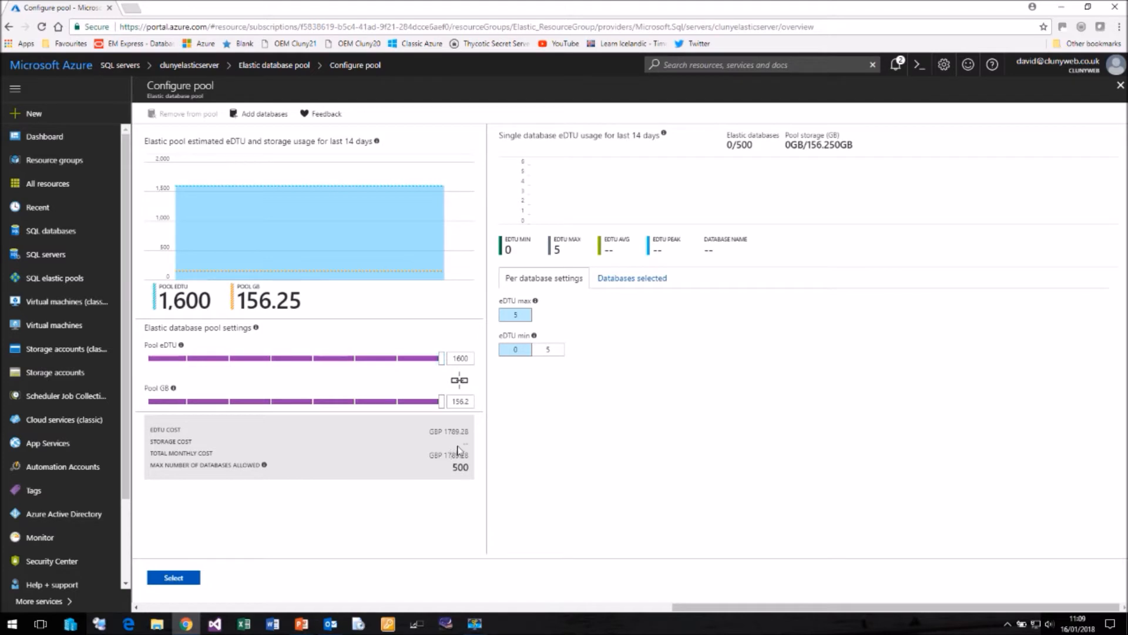
{"action": "left_click", "coordinate": [421, 359]}
{"action": "left_click", "coordinate": [154, 361]}
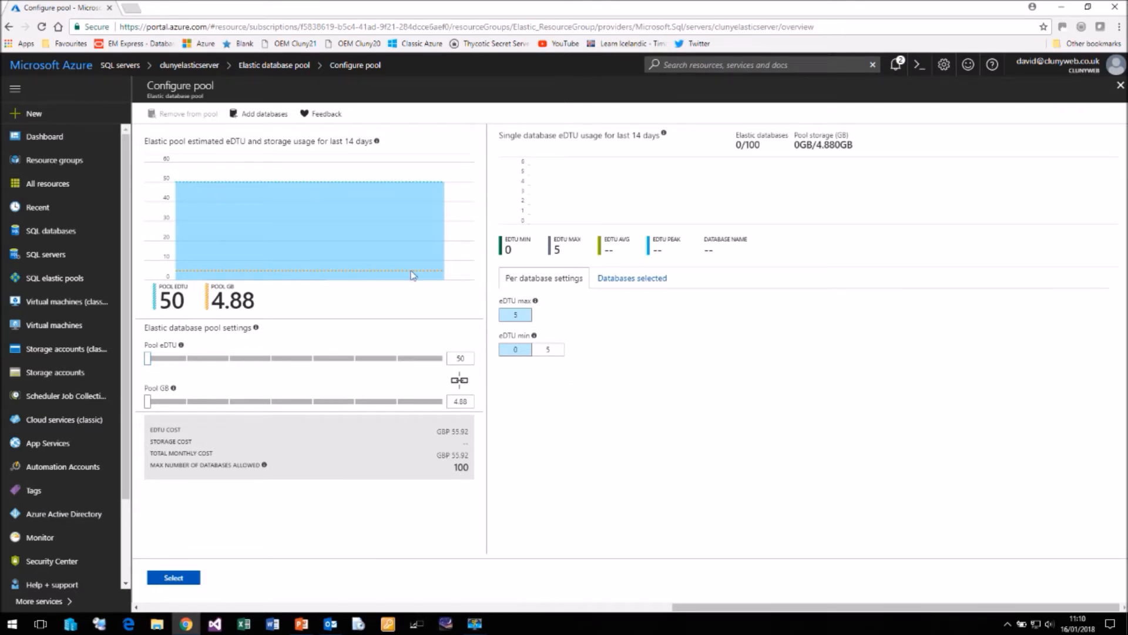
Step: Add the databases ElasticDB1, ElasticDB2 and ElasticDB3 to the pool configuration and submit the pool for creation
{"action": "left_click", "coordinate": [264, 117]}
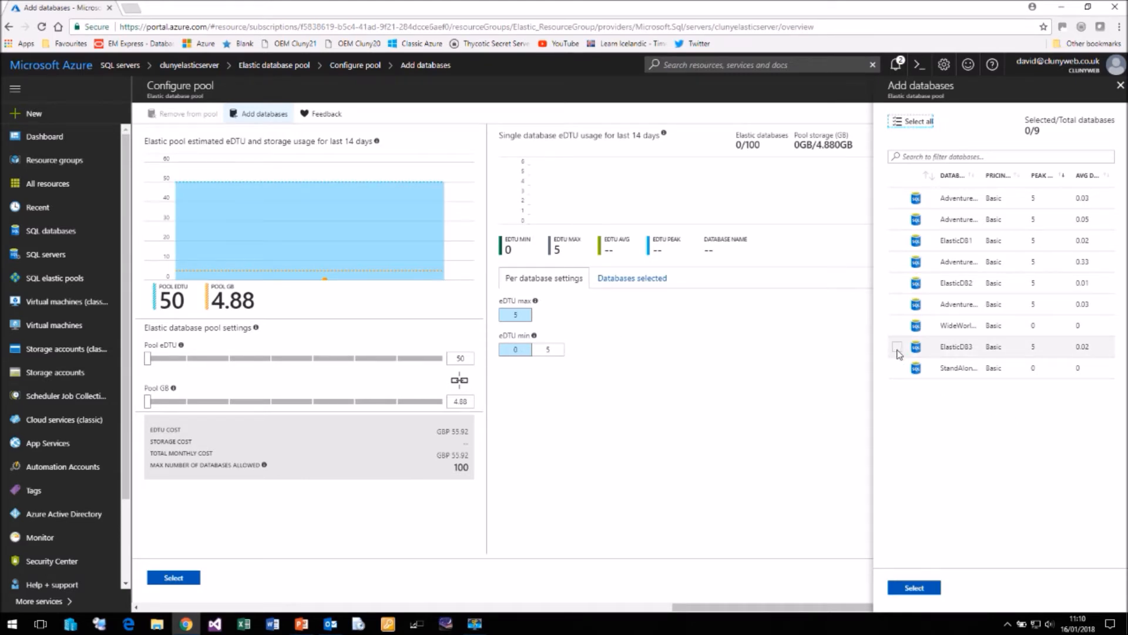
{"action": "left_click", "coordinate": [898, 349]}
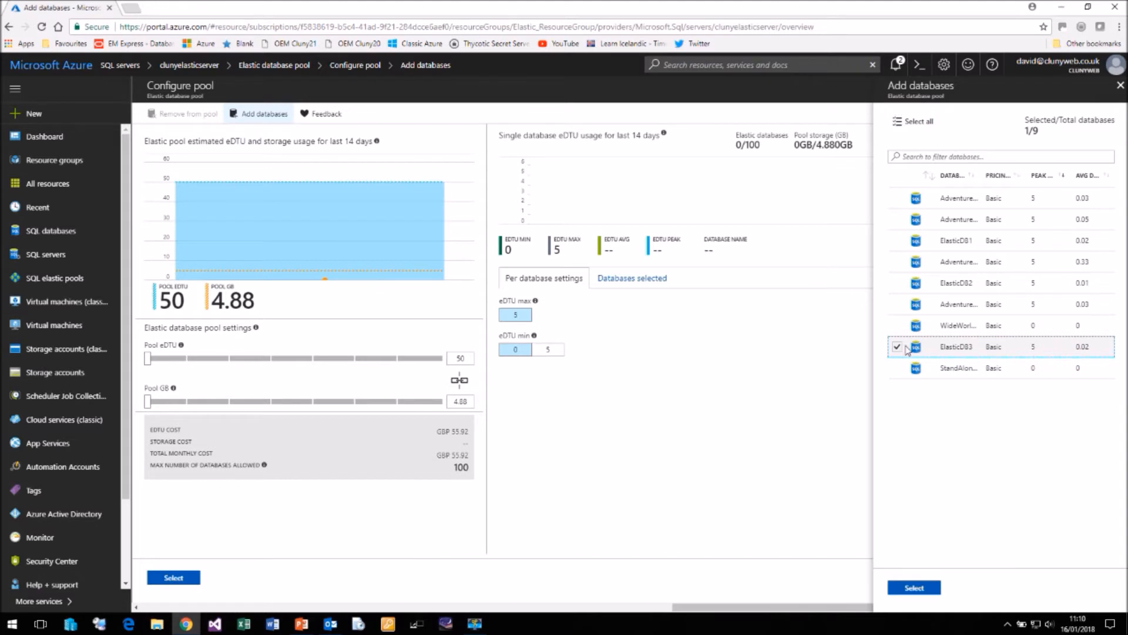
{"action": "left_click", "coordinate": [899, 284]}
{"action": "left_click", "coordinate": [897, 242]}
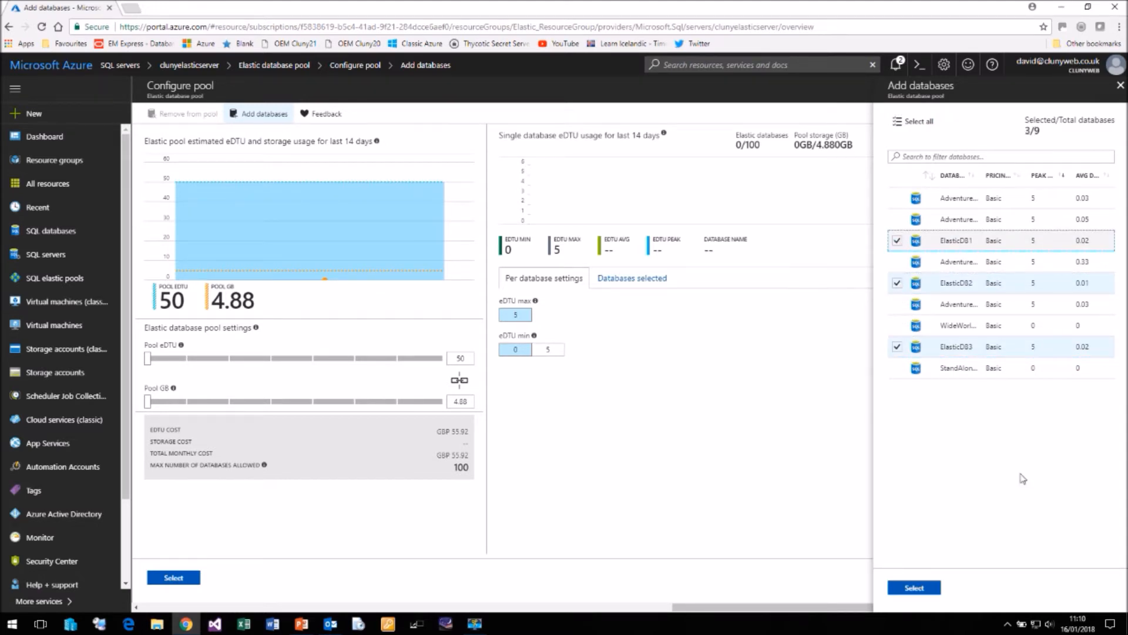
{"action": "left_click", "coordinate": [913, 589]}
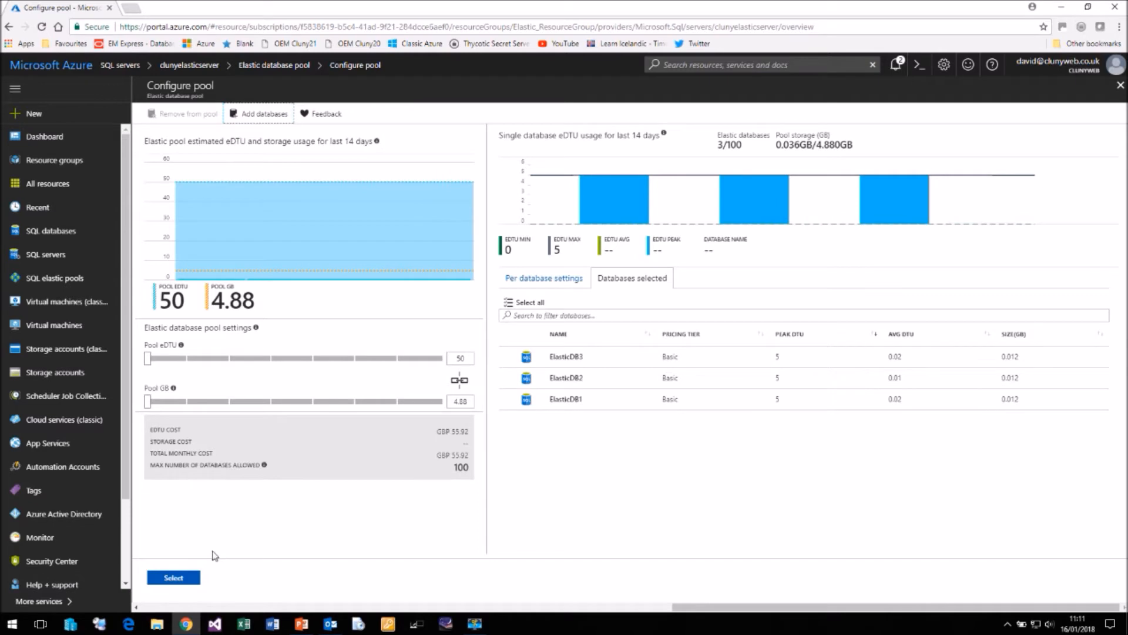
{"action": "left_click", "coordinate": [182, 579]}
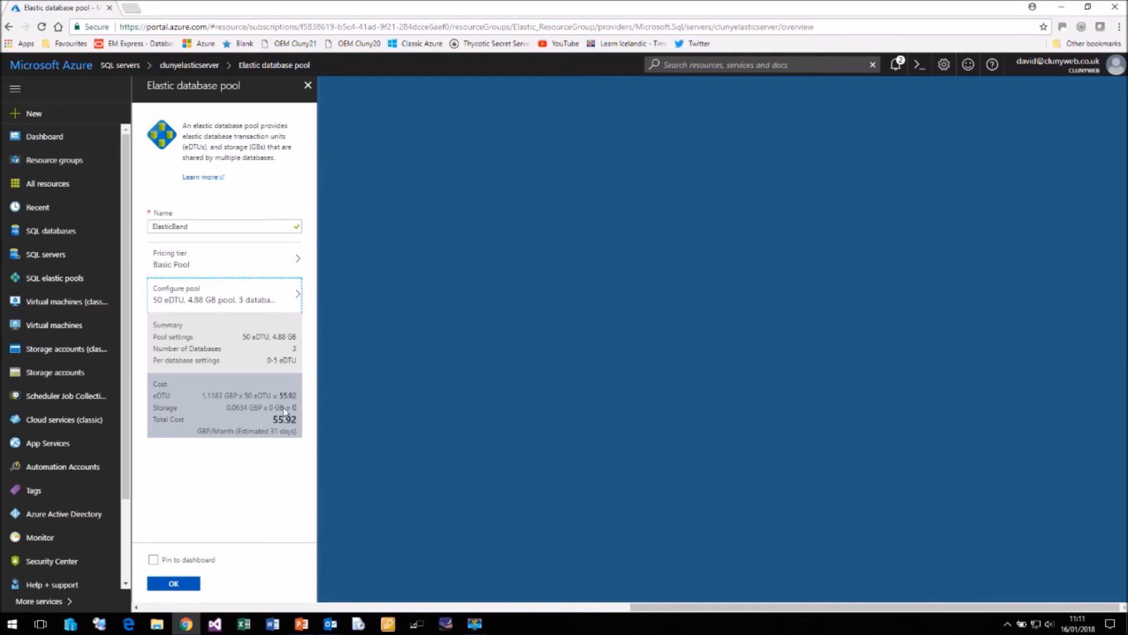
{"action": "left_click", "coordinate": [174, 584]}
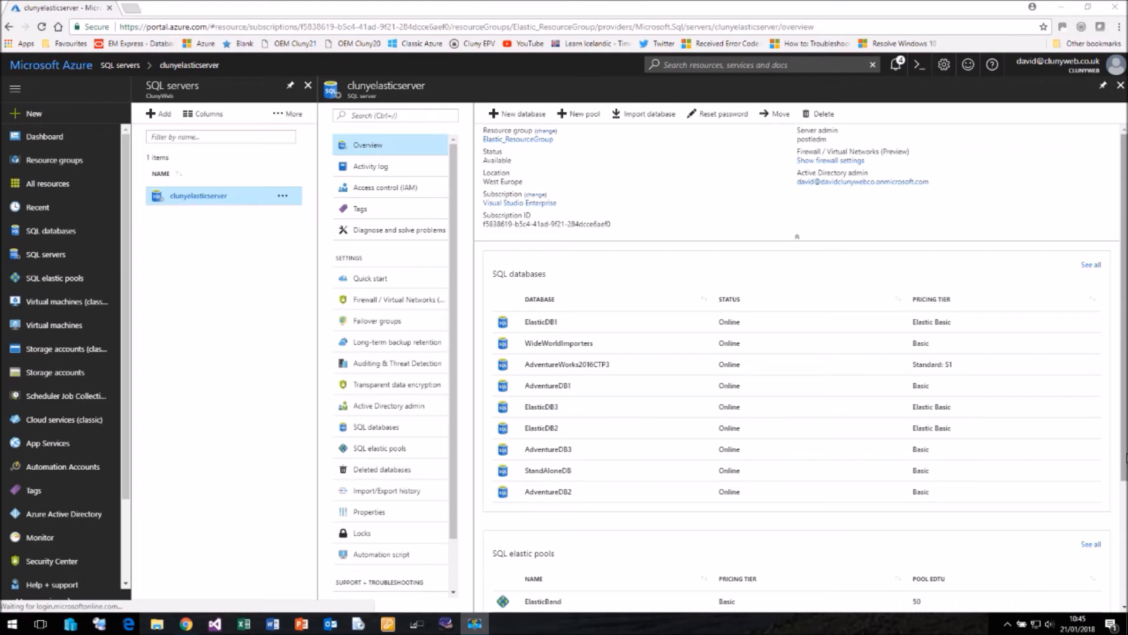
Step: Open the ElasticBand pool from the server overview and examine its resource utilization and per-database eDTU usage charts
{"action": "scroll", "coordinate": [1125, 501], "scroll_direction": "down", "scroll_amount": 2}
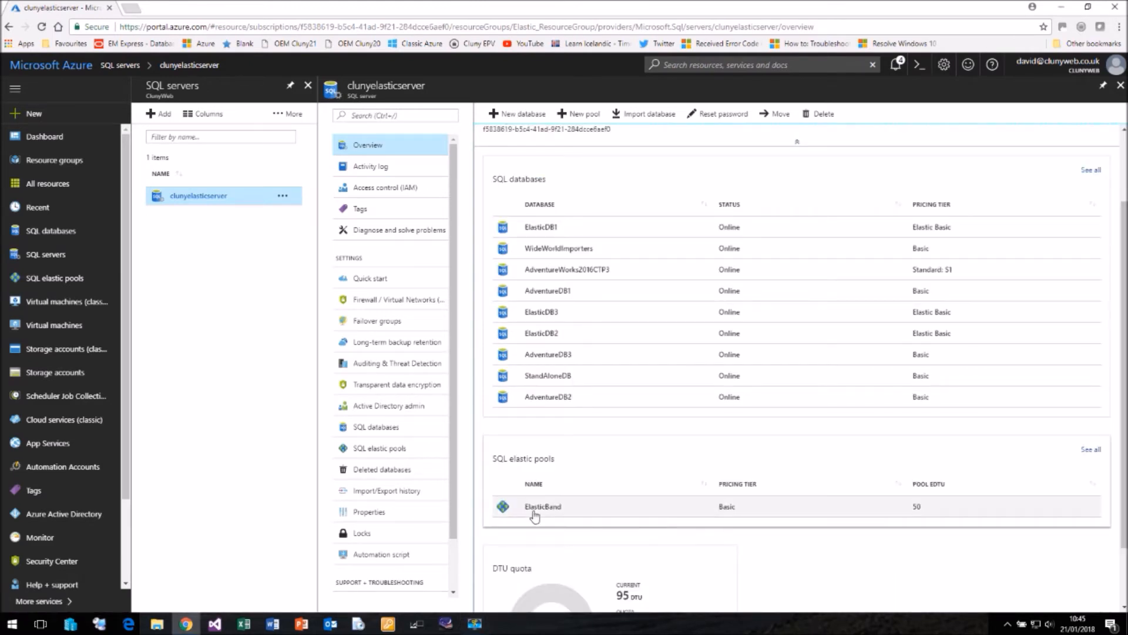
{"action": "left_click", "coordinate": [538, 510]}
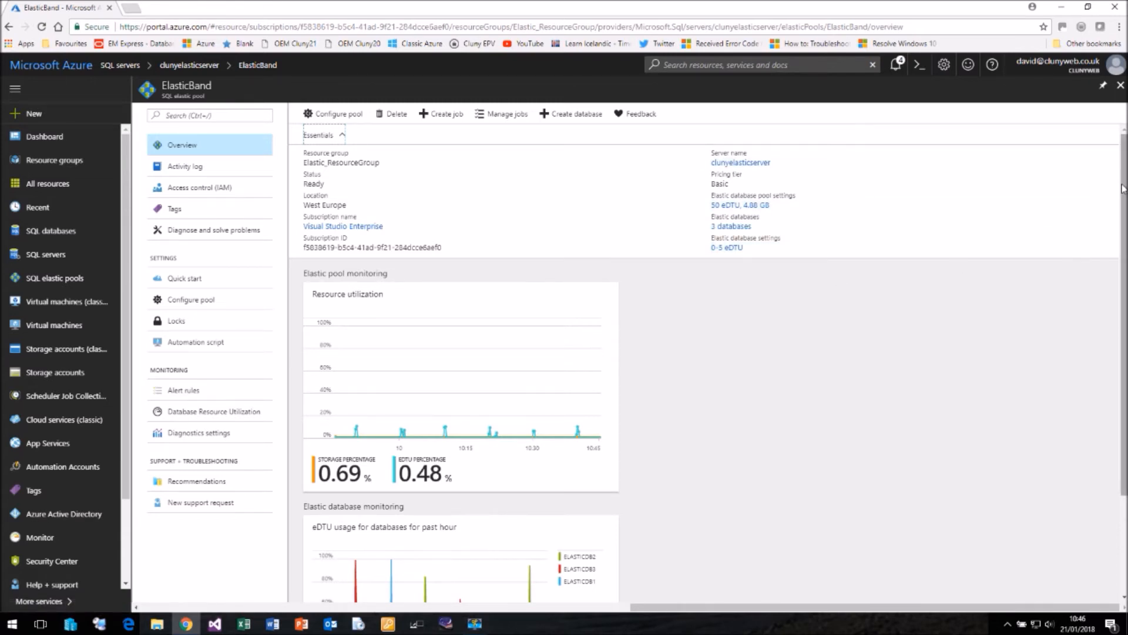
{"action": "scroll", "coordinate": [1096, 226], "scroll_direction": "down", "scroll_amount": 1}
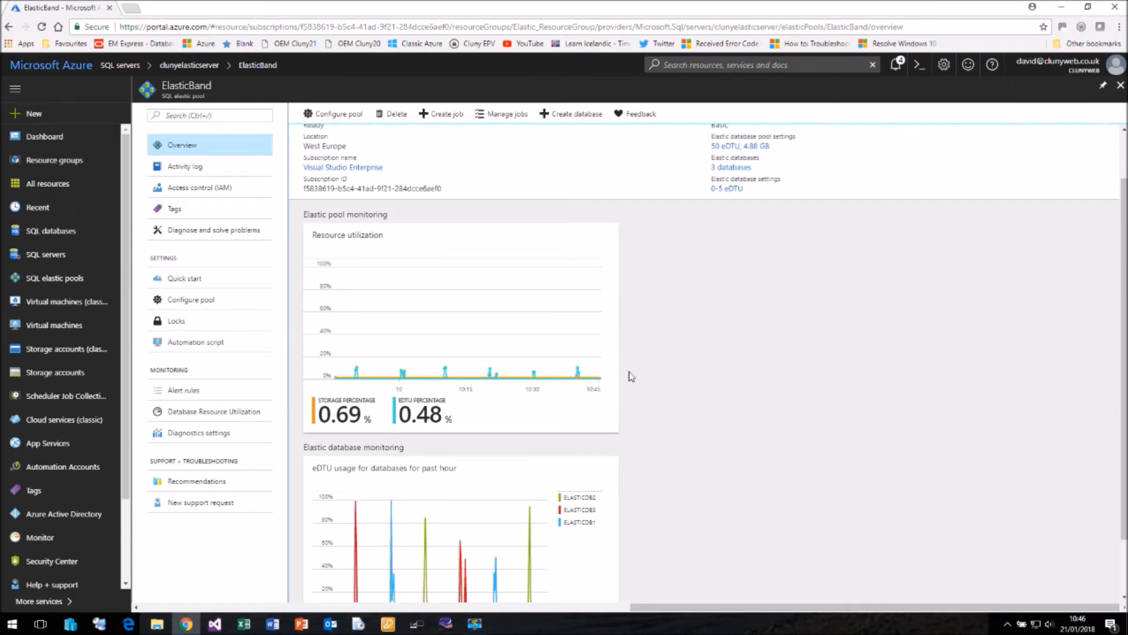
{"action": "mouse_move", "coordinate": [356, 370]}
{"action": "scroll", "coordinate": [1124, 262], "scroll_direction": "down", "scroll_amount": 1}
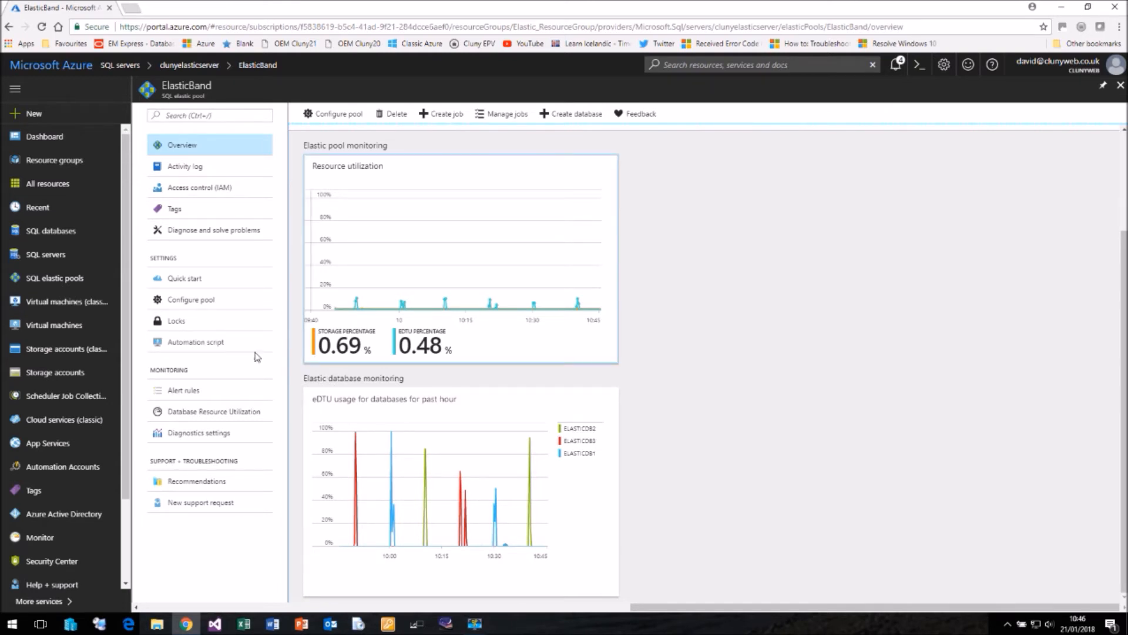
Step: Review the ElasticBand pool's existing alert rule and its available metrics, and close the rule without saving
{"action": "left_click", "coordinate": [183, 391]}
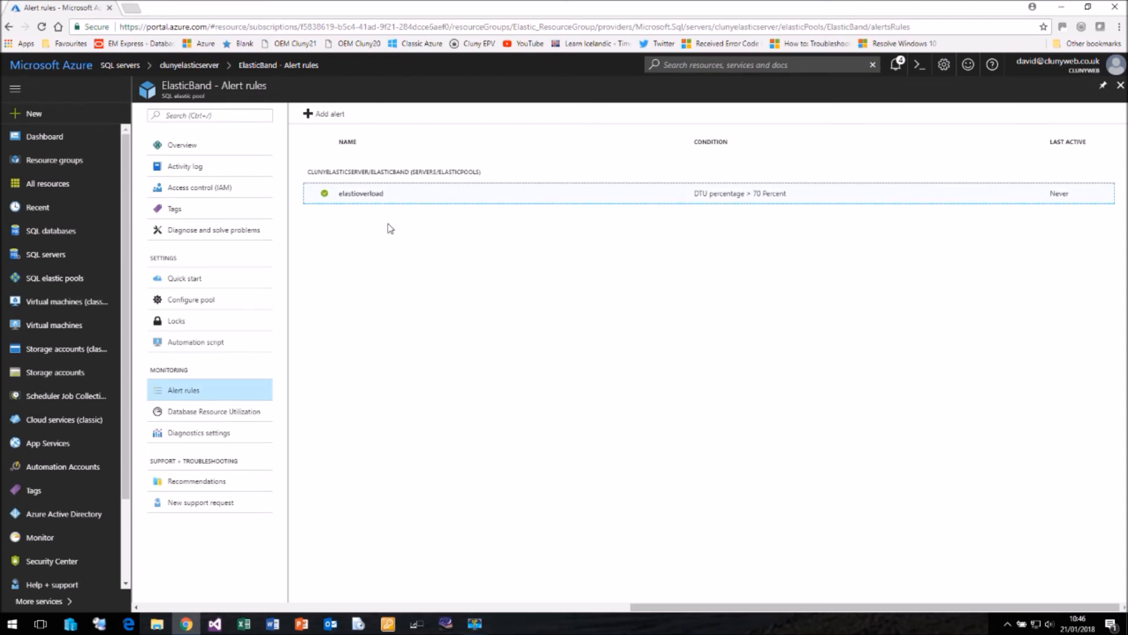
{"action": "left_click", "coordinate": [368, 200]}
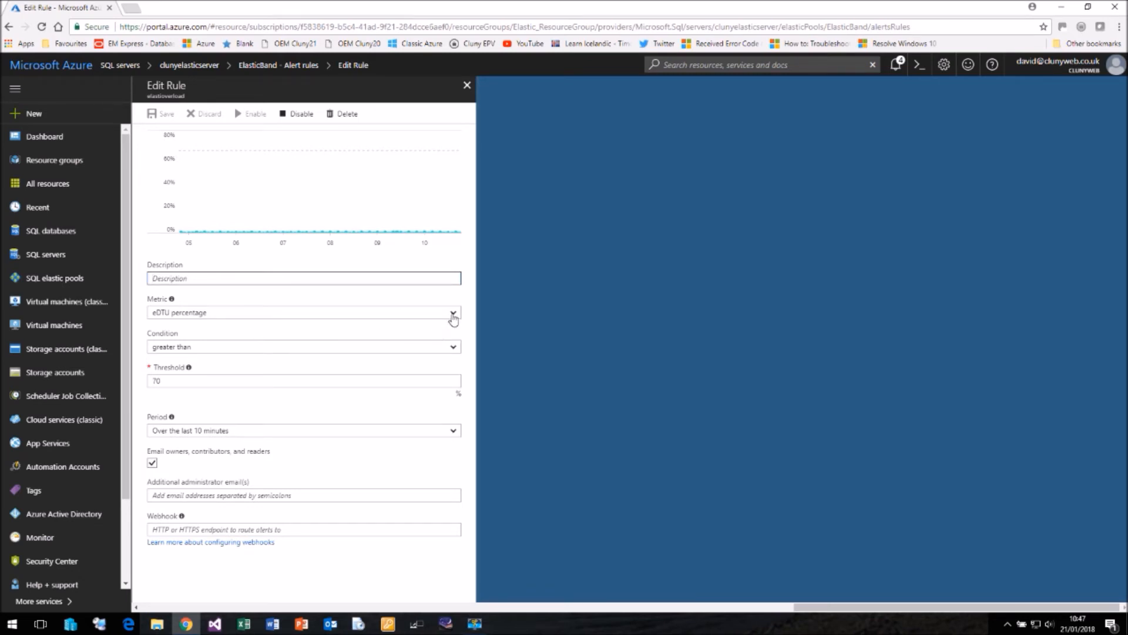
{"action": "left_click", "coordinate": [455, 317]}
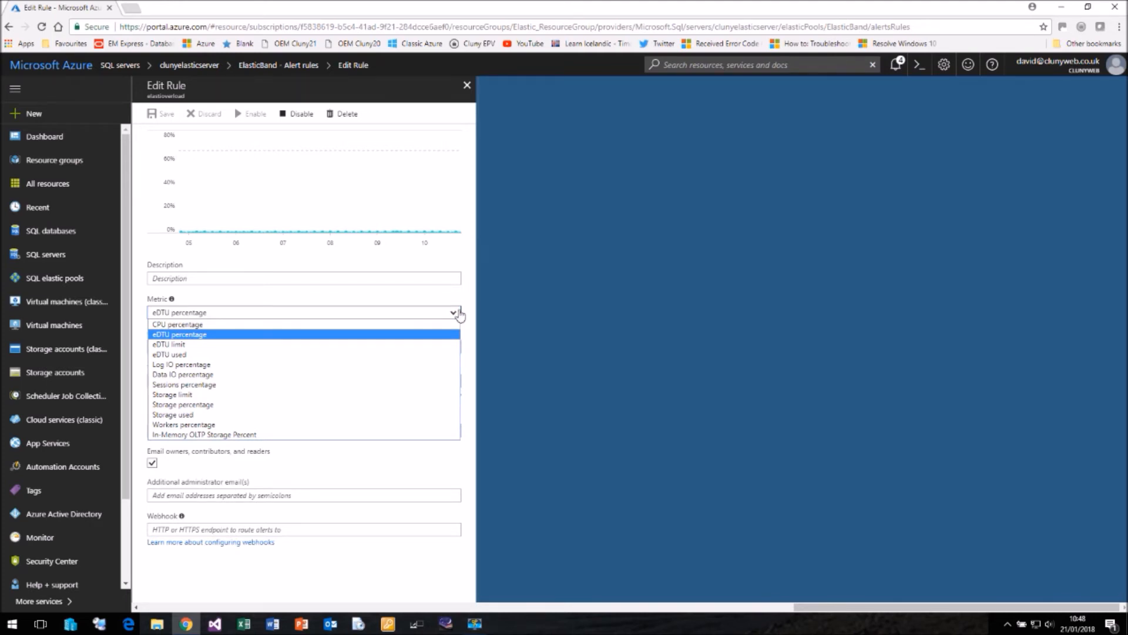
{"action": "left_click", "coordinate": [471, 303]}
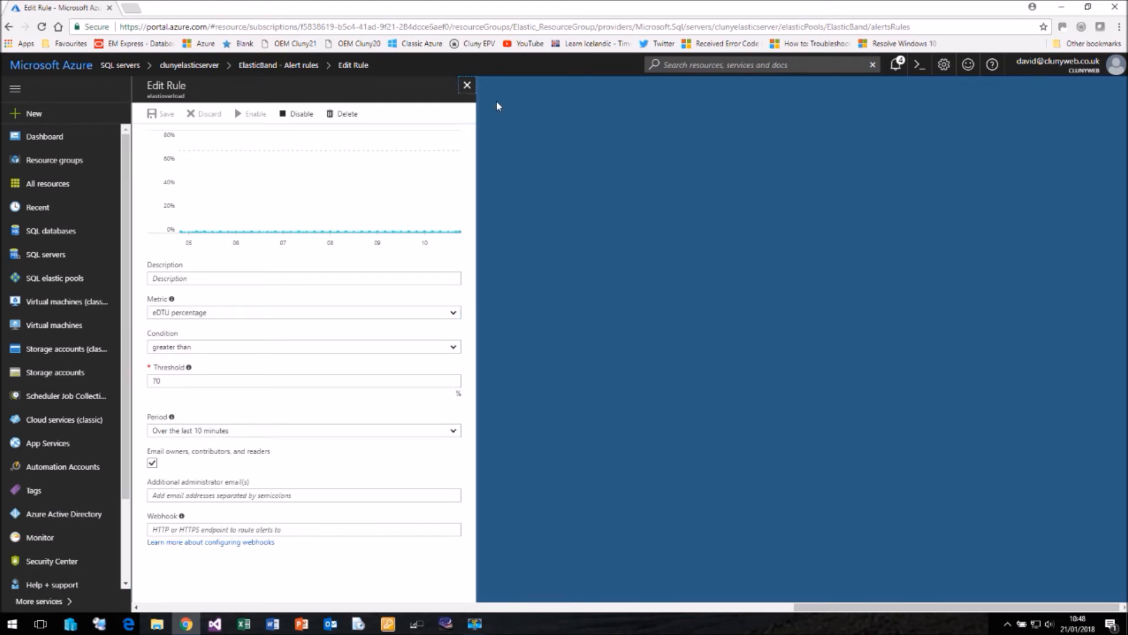
{"action": "left_click", "coordinate": [467, 85]}
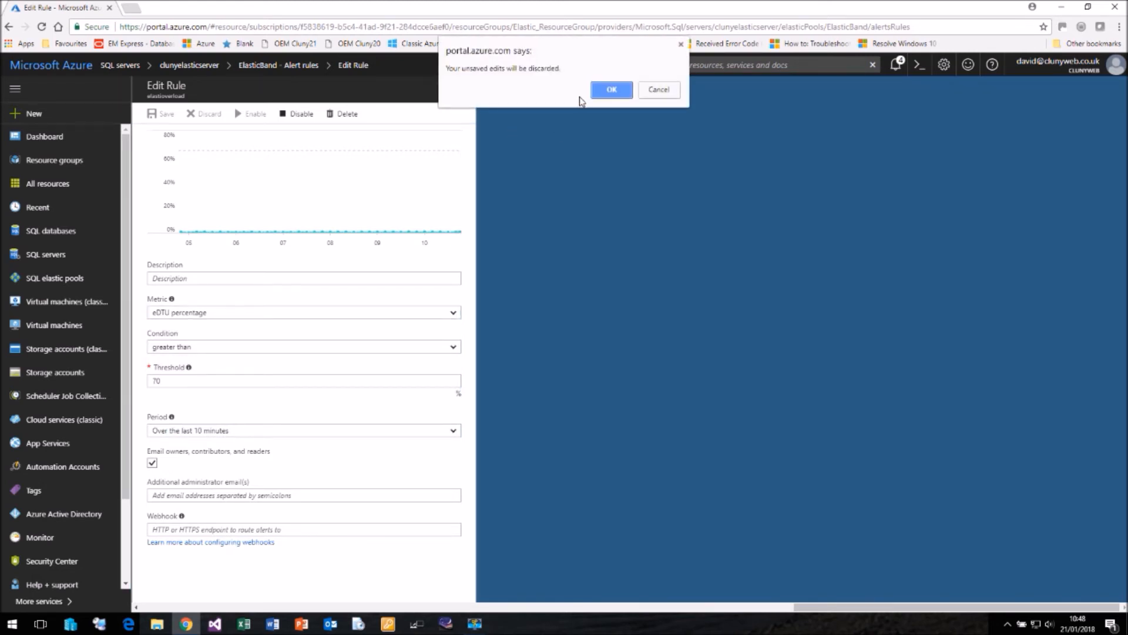
{"action": "left_click", "coordinate": [614, 91]}
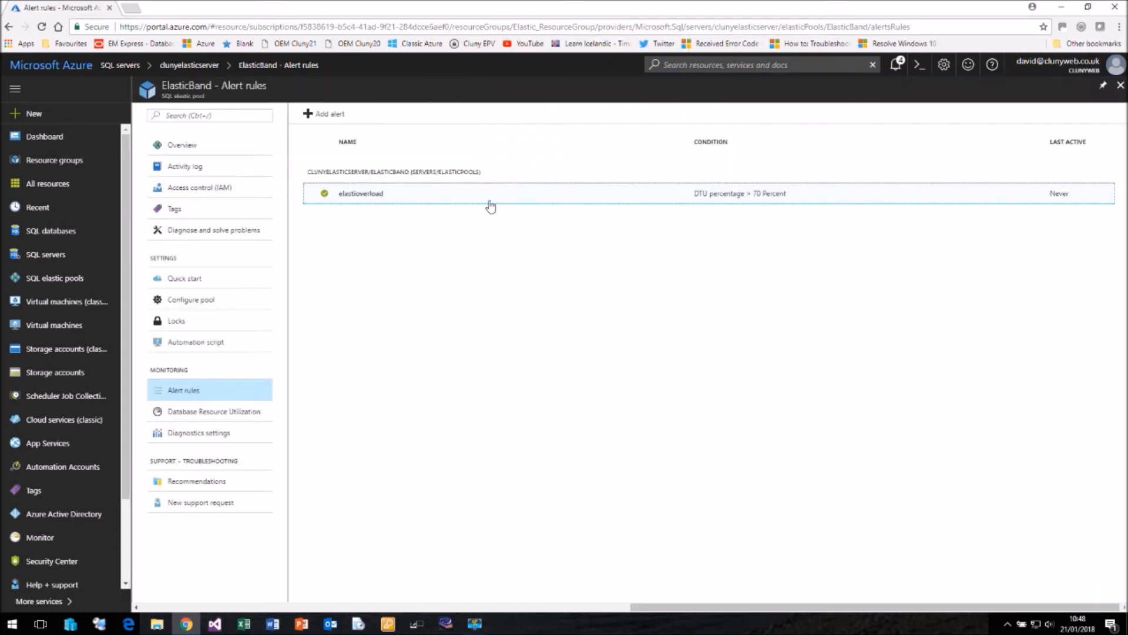
Step: Return to the Elastic Pool dashboard and compare the pool's utilization charts with the individual databases' DTU charts
{"action": "left_click", "coordinate": [65, 67]}
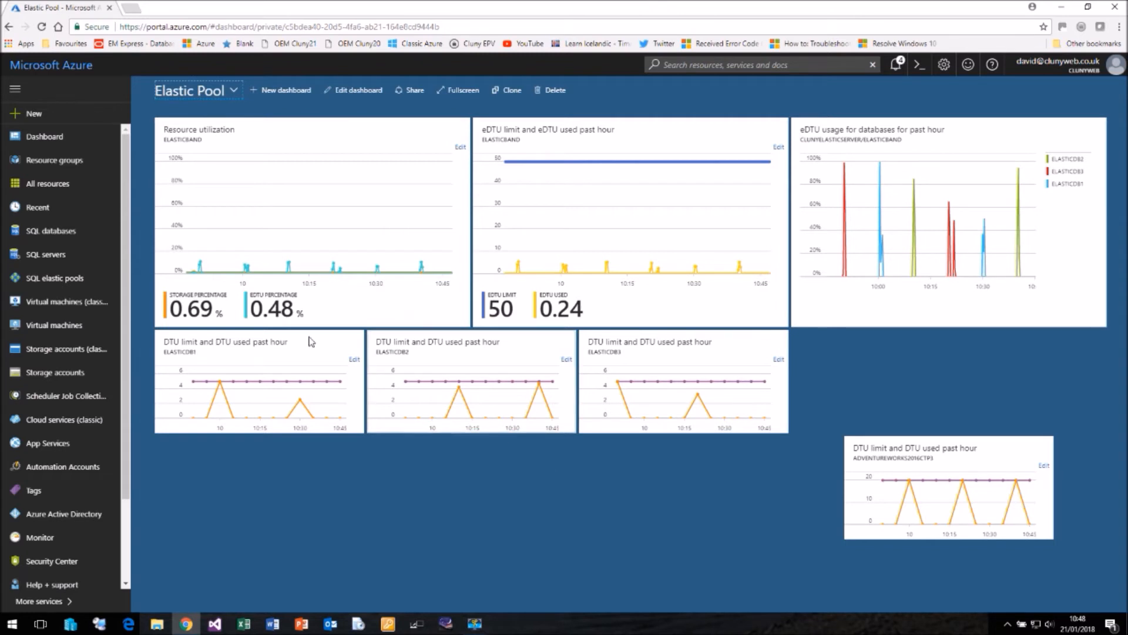
{"action": "mouse_move", "coordinate": [200, 268]}
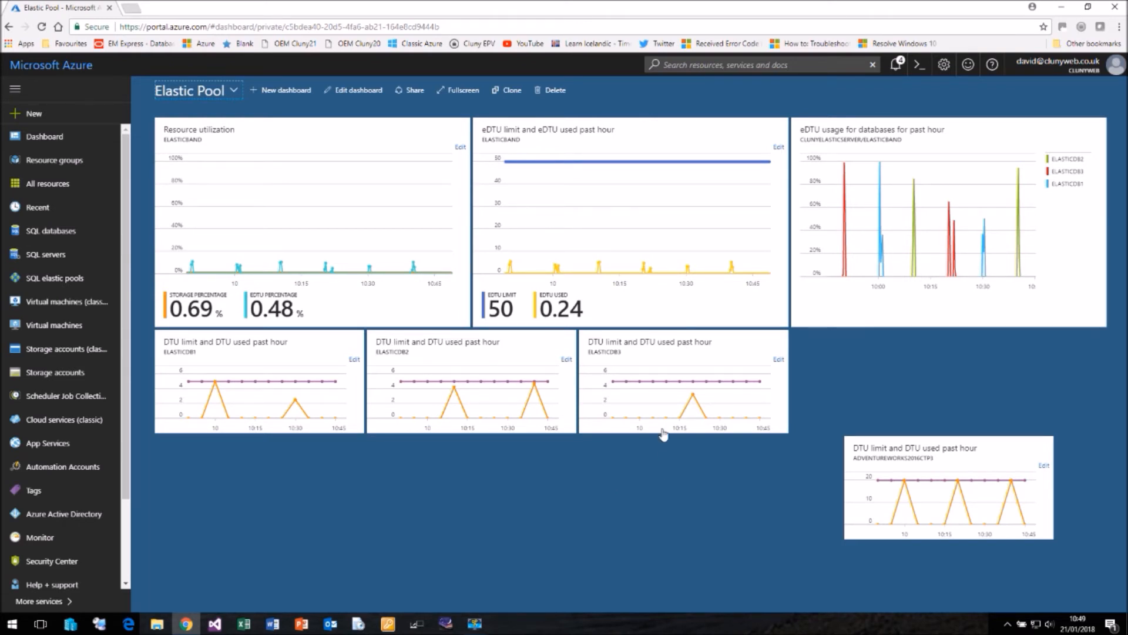
{"action": "mouse_move", "coordinate": [532, 266]}
{"action": "mouse_move", "coordinate": [939, 498]}
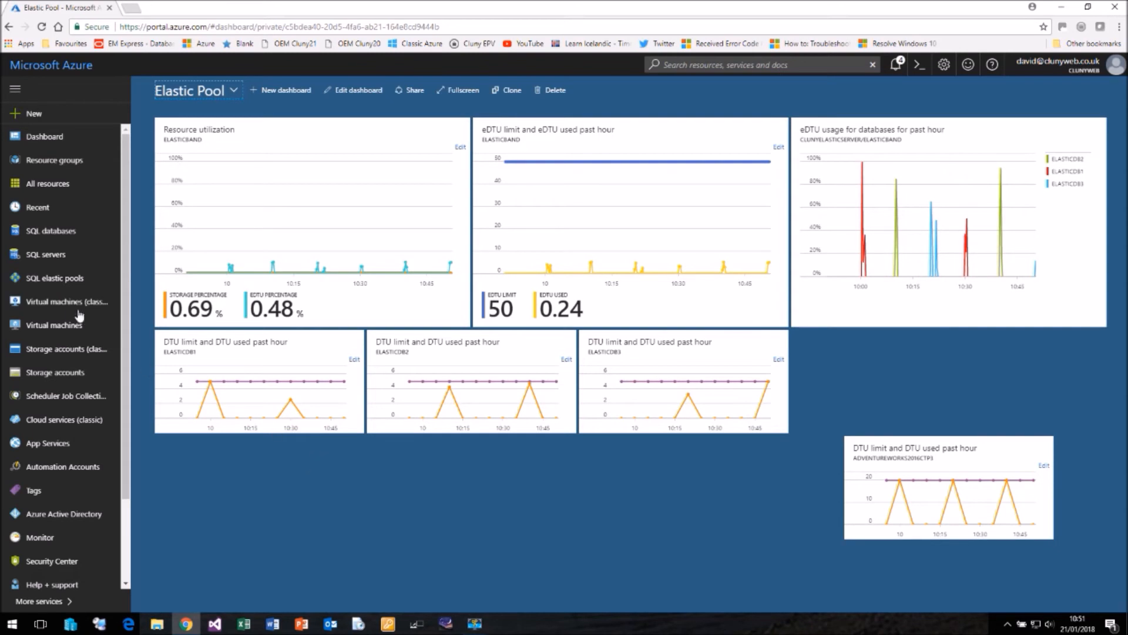
Step: Open the ElasticBand pool's configuration from the elastic pools list and look over its database and per-database setting sections
{"action": "left_click", "coordinate": [47, 284]}
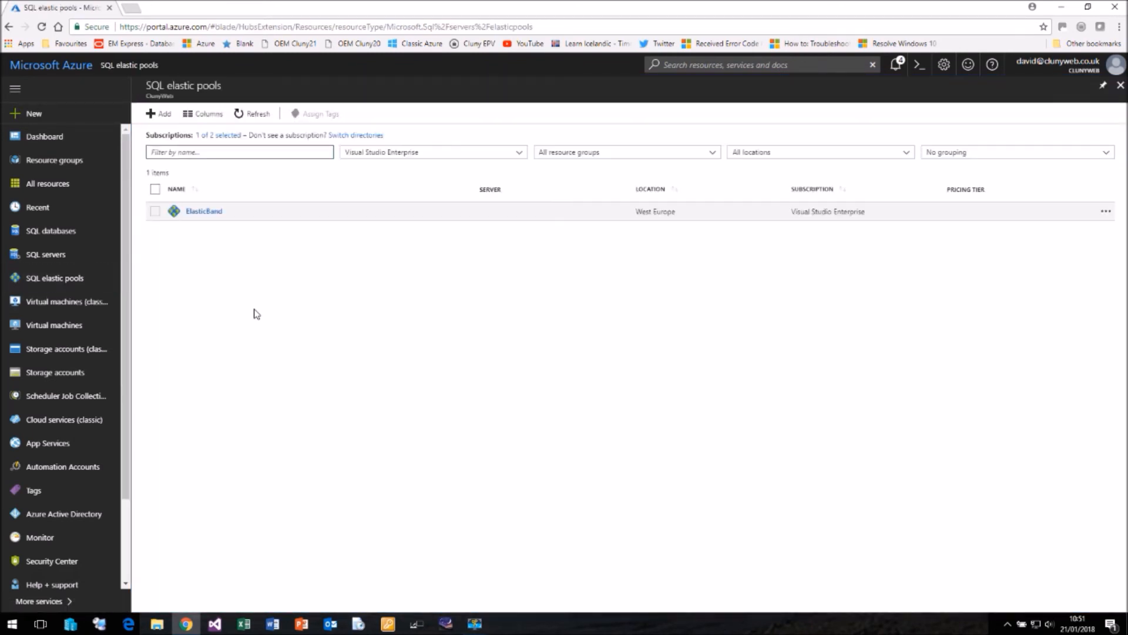
{"action": "left_click", "coordinate": [211, 215]}
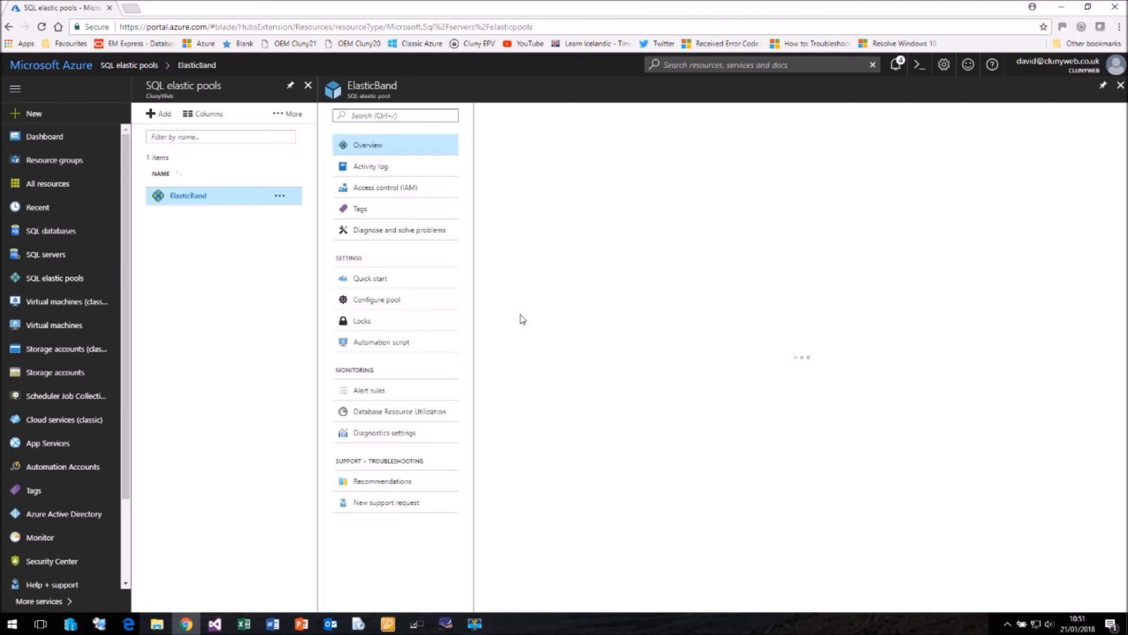
{"action": "left_click", "coordinate": [369, 302]}
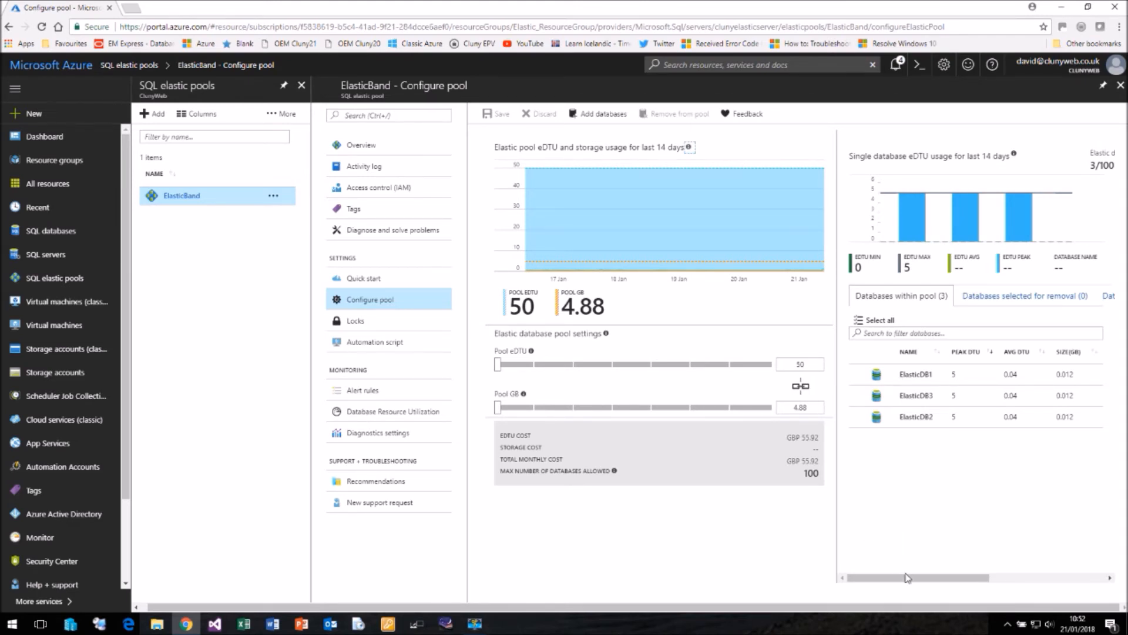
{"action": "left_click_drag", "start_coordinate": [908, 578], "coordinate": [1097, 579]}
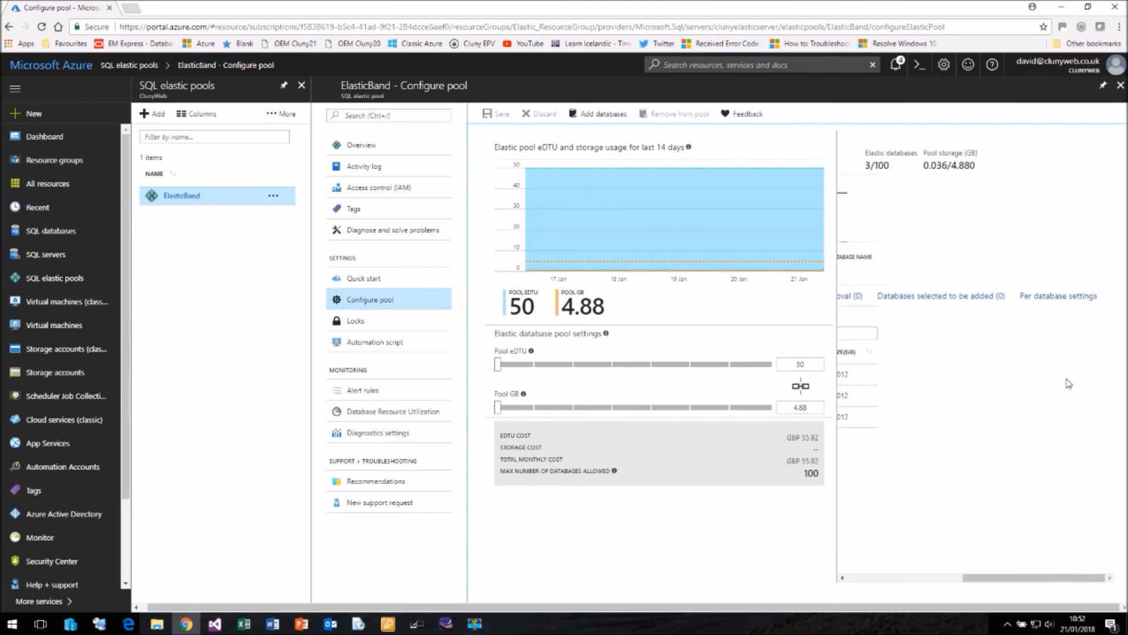
Step: View ElasticBand's per-database settings and start creating another SQL elastic pool with the name ElasticS
{"action": "left_click", "coordinate": [1052, 298]}
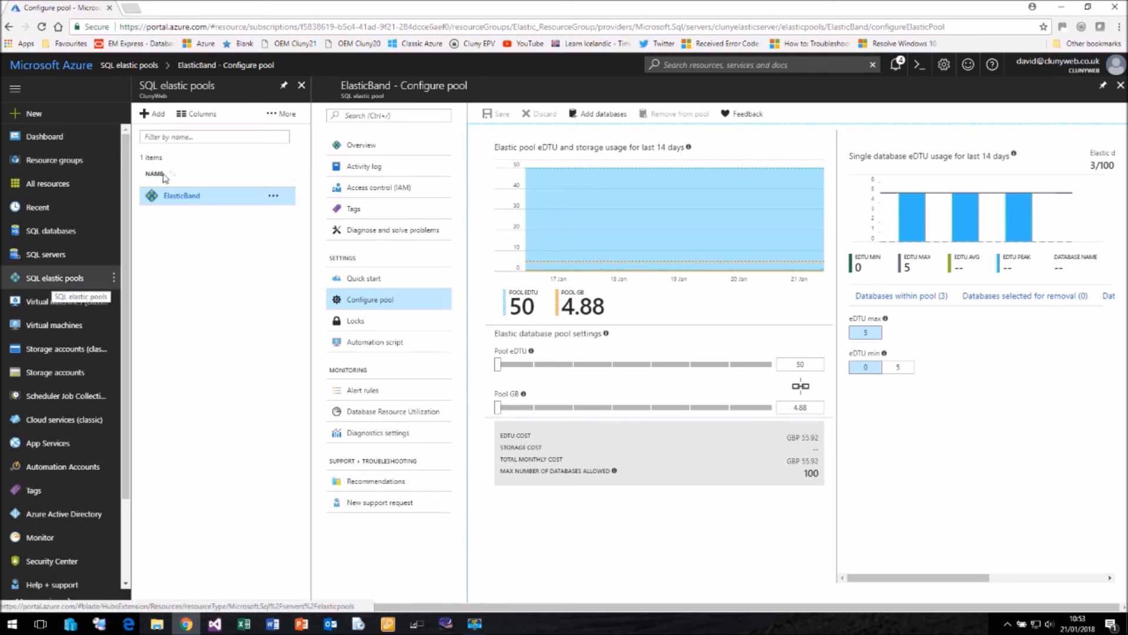
{"action": "left_click", "coordinate": [71, 282]}
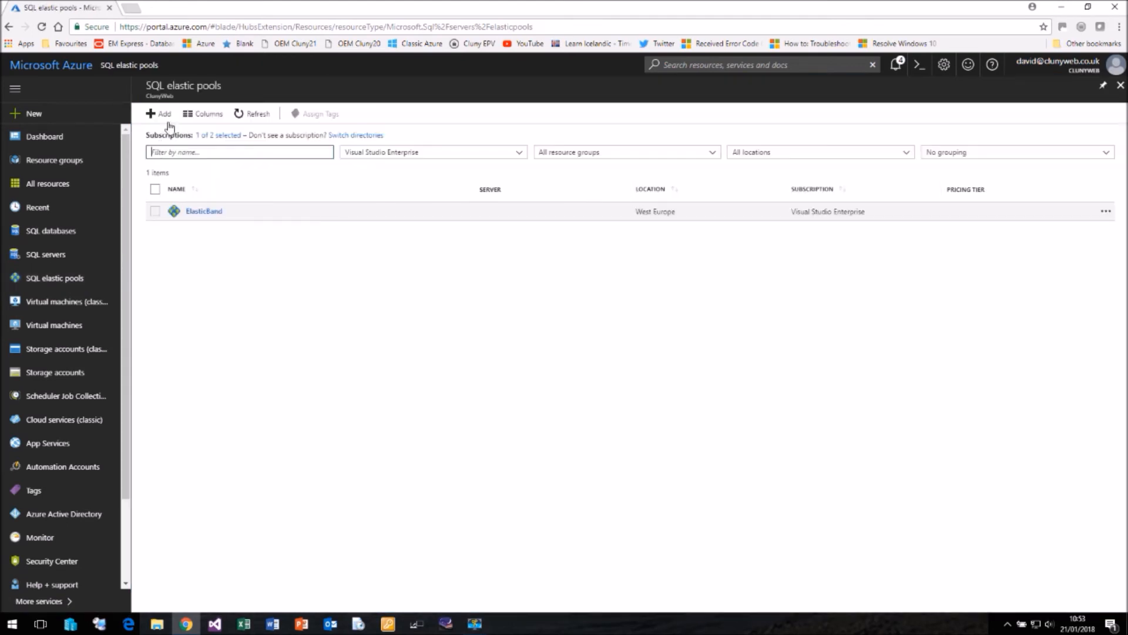
{"action": "left_click", "coordinate": [164, 118]}
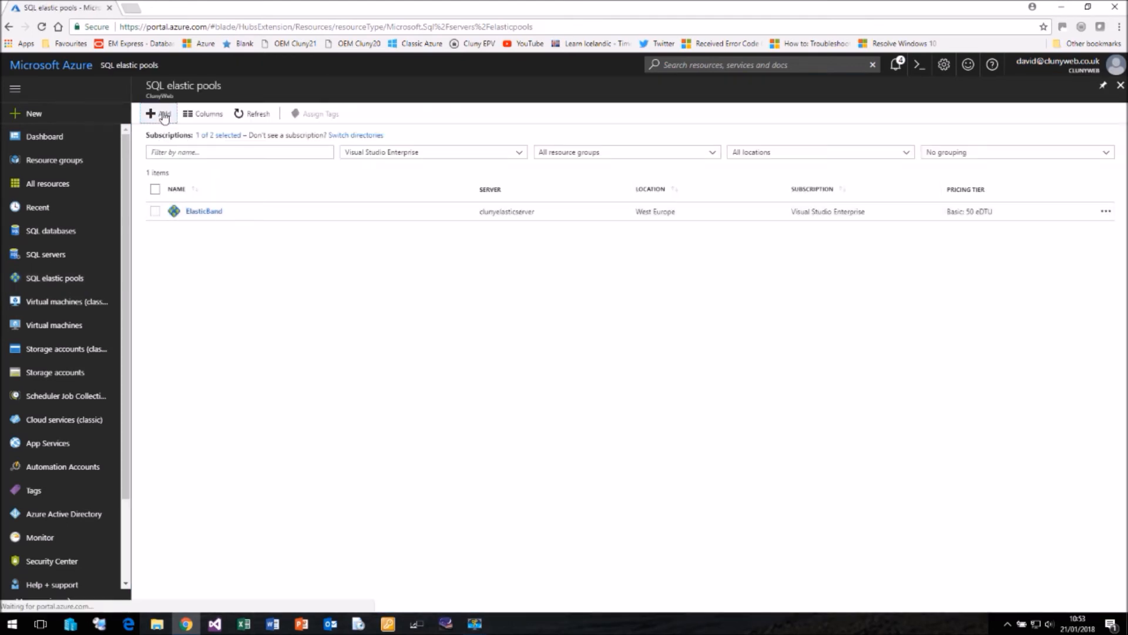
{"action": "type", "text": "E"}
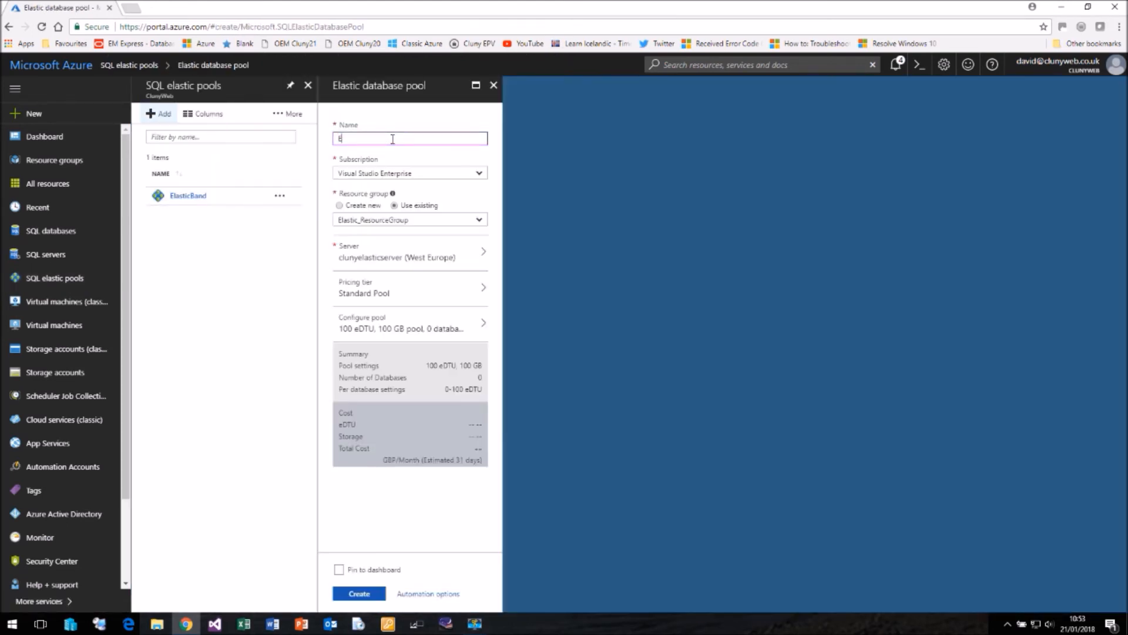
{"action": "type", "text": "lasticS"}
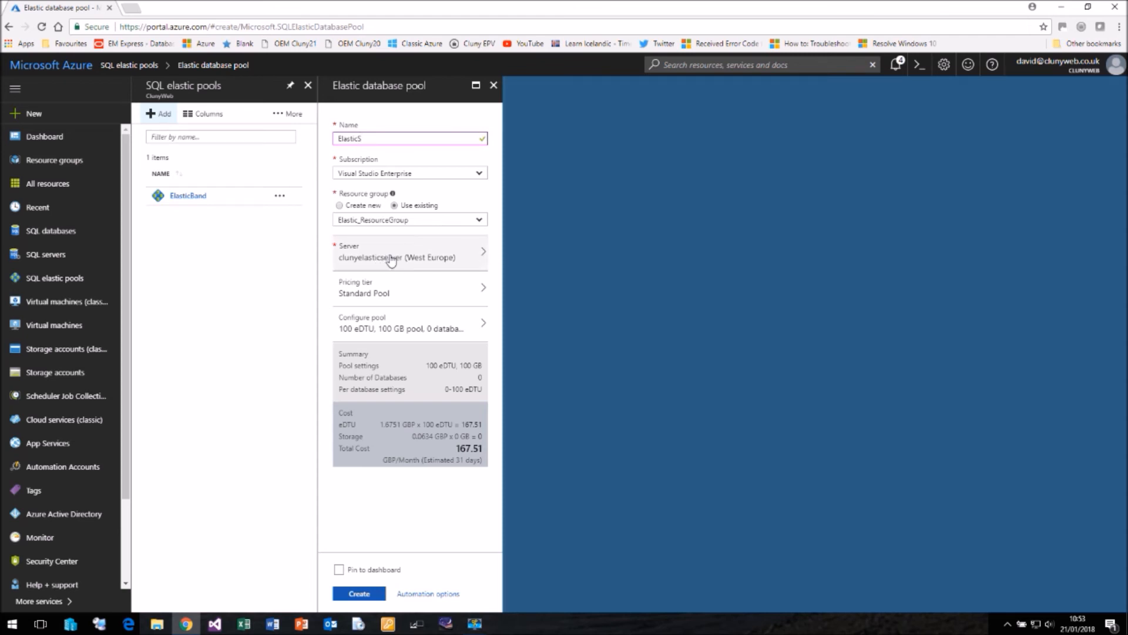
Step: Configure the new pool at 50 eDTU after trying 3000 eDTU, and set the per-database eDTU minimum to 10
{"action": "left_click", "coordinate": [418, 294]}
{"action": "left_click", "coordinate": [375, 329]}
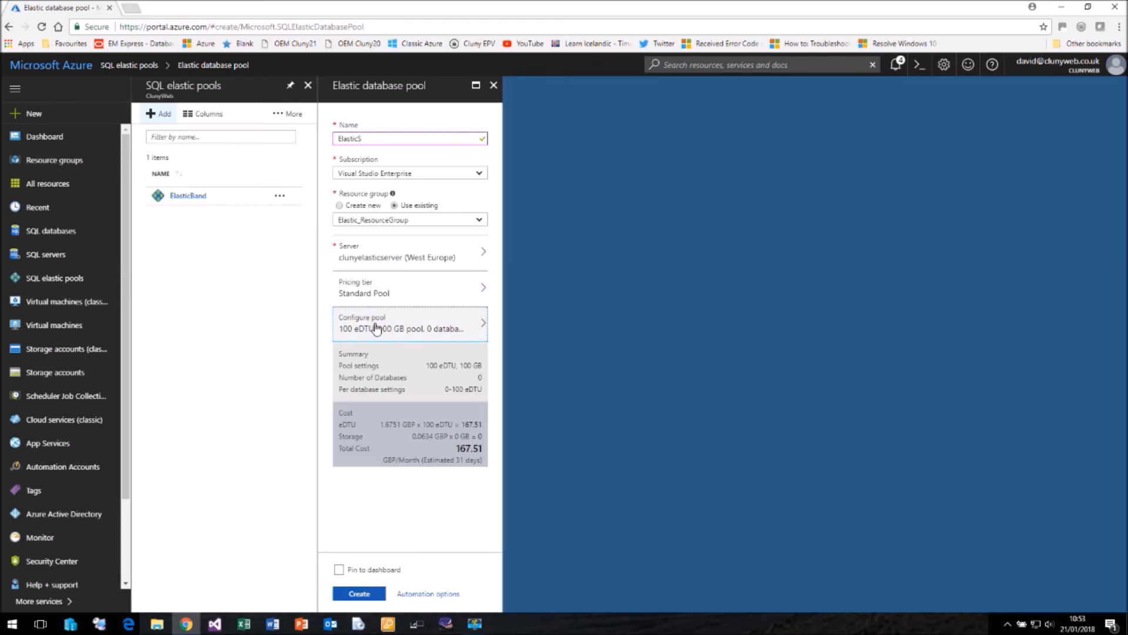
{"action": "left_click", "coordinate": [376, 328]}
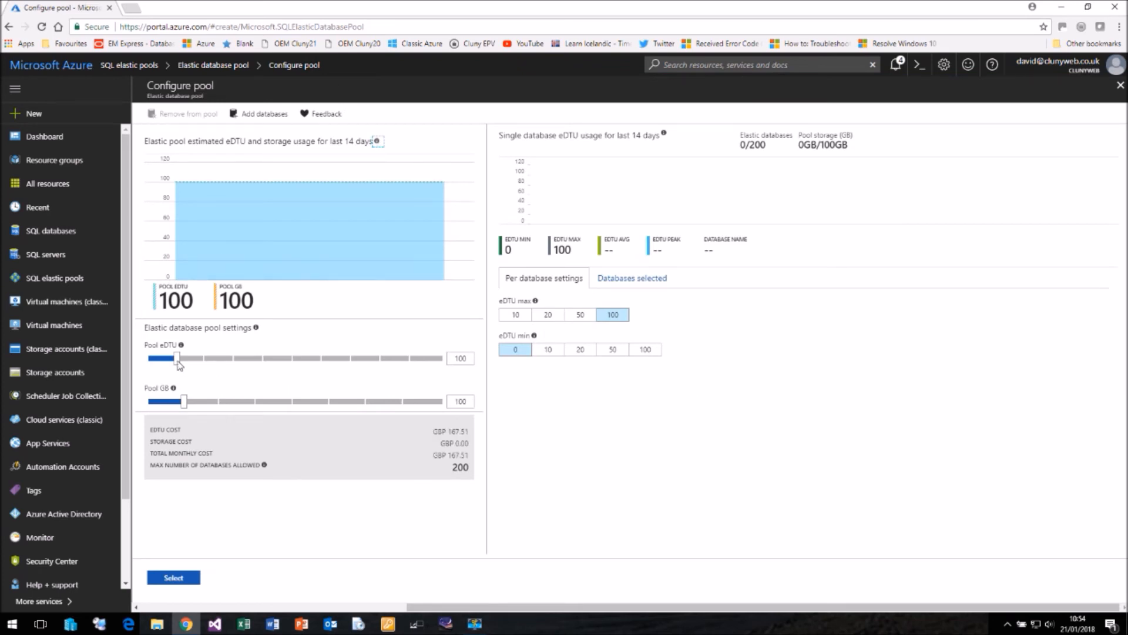
{"action": "left_click_drag", "start_coordinate": [177, 360], "coordinate": [150, 364]}
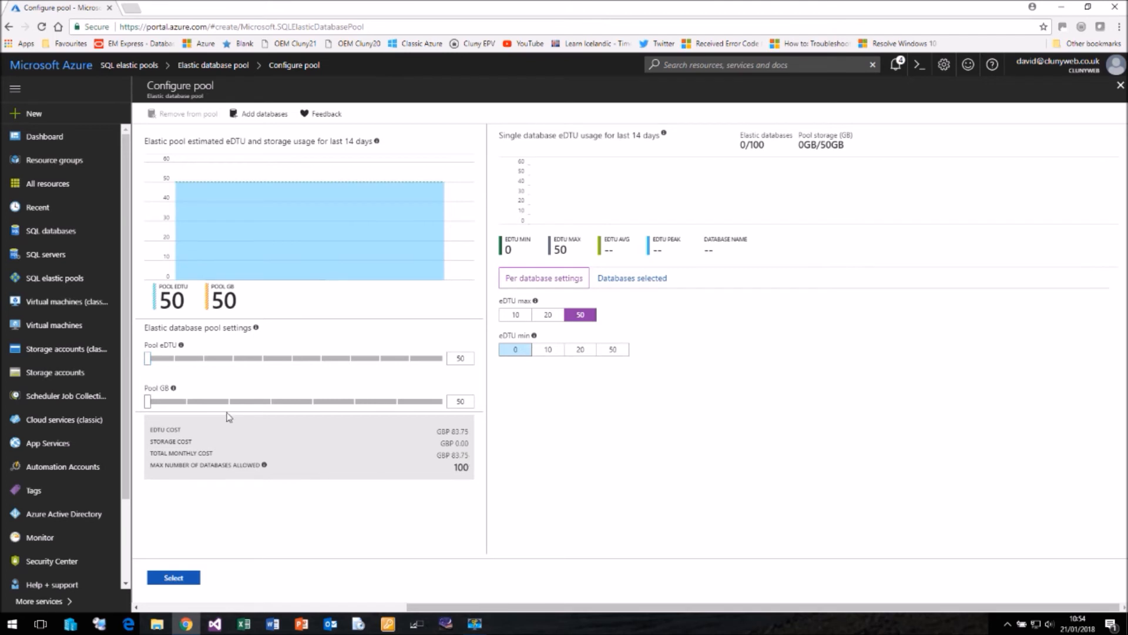
{"action": "left_click_drag", "start_coordinate": [149, 361], "coordinate": [454, 376]}
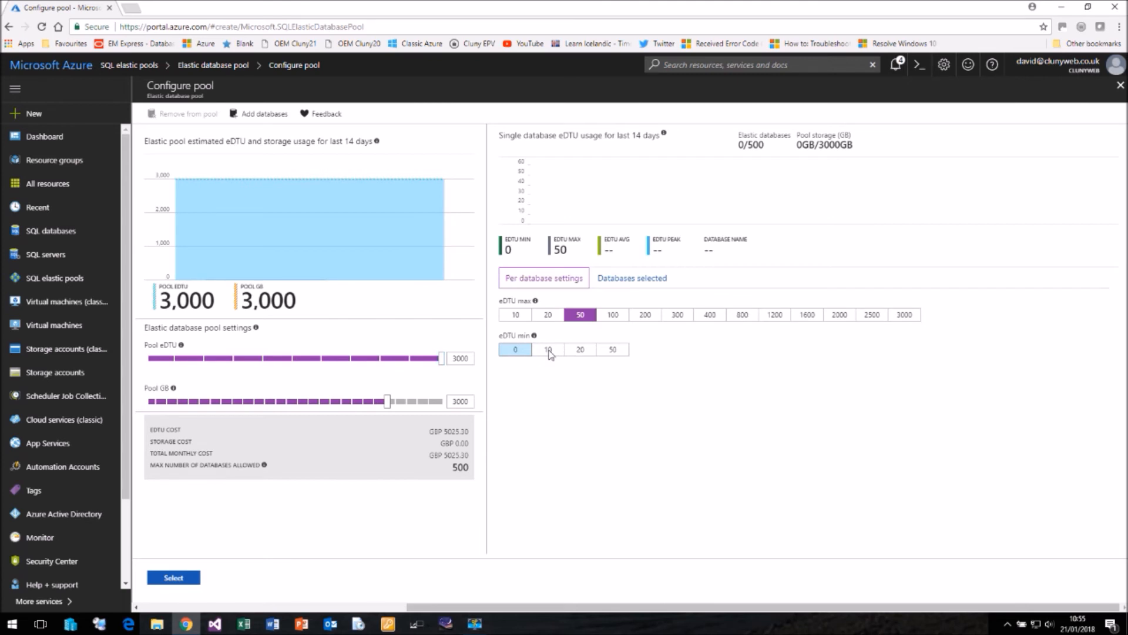
{"action": "left_click_drag", "start_coordinate": [442, 359], "coordinate": [148, 363]}
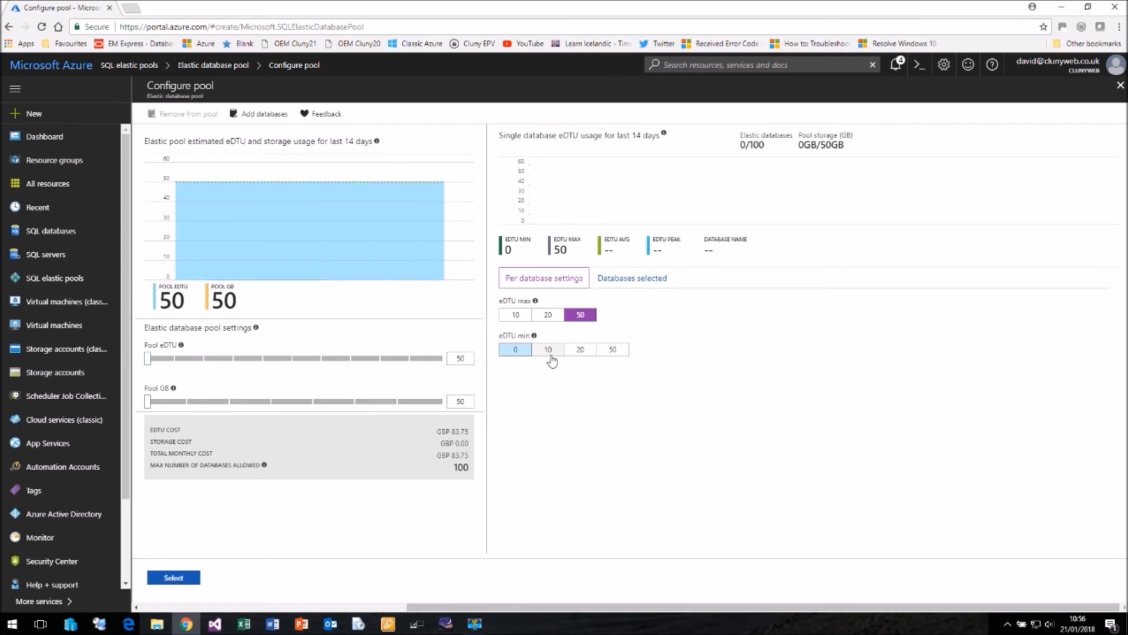
{"action": "left_click", "coordinate": [548, 353]}
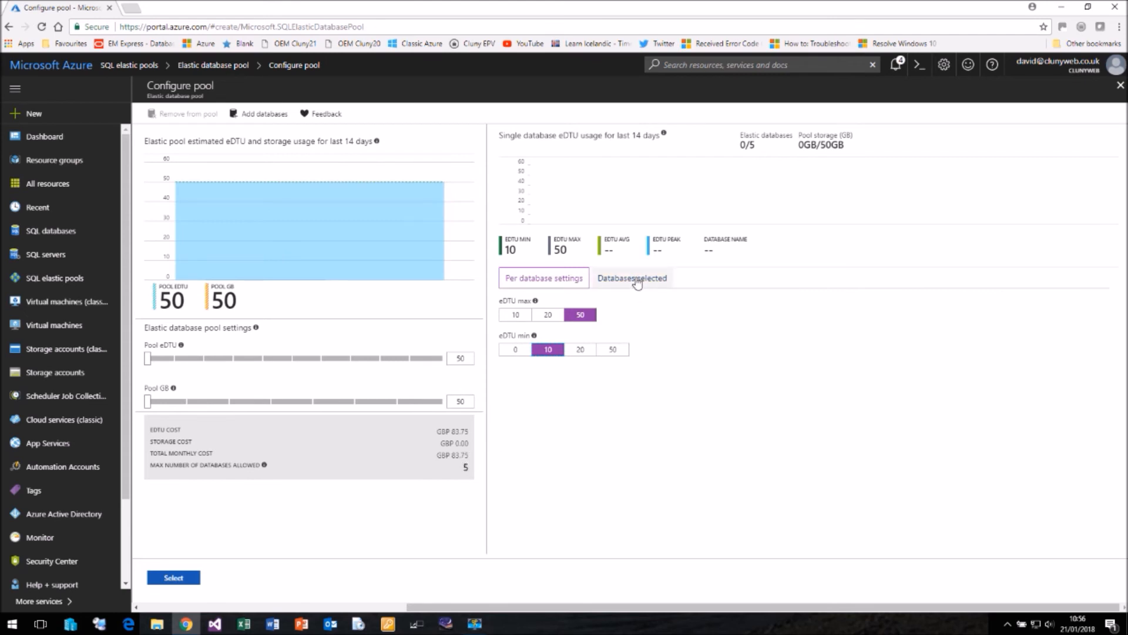
Step: Add ElasticDB1, ElasticDB2, ElasticDB3 and AdventureWorks2016CTP3 to the new pool, apply the configuration and create the pool
{"action": "left_click", "coordinate": [261, 116]}
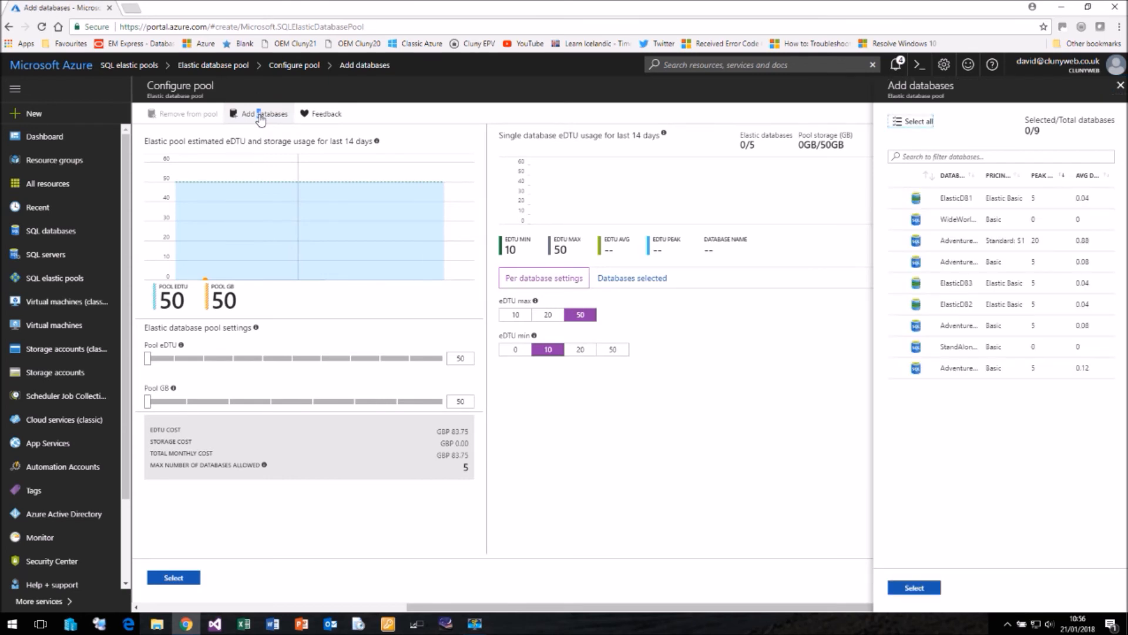
{"action": "left_click", "coordinate": [898, 284]}
{"action": "left_click", "coordinate": [897, 305]}
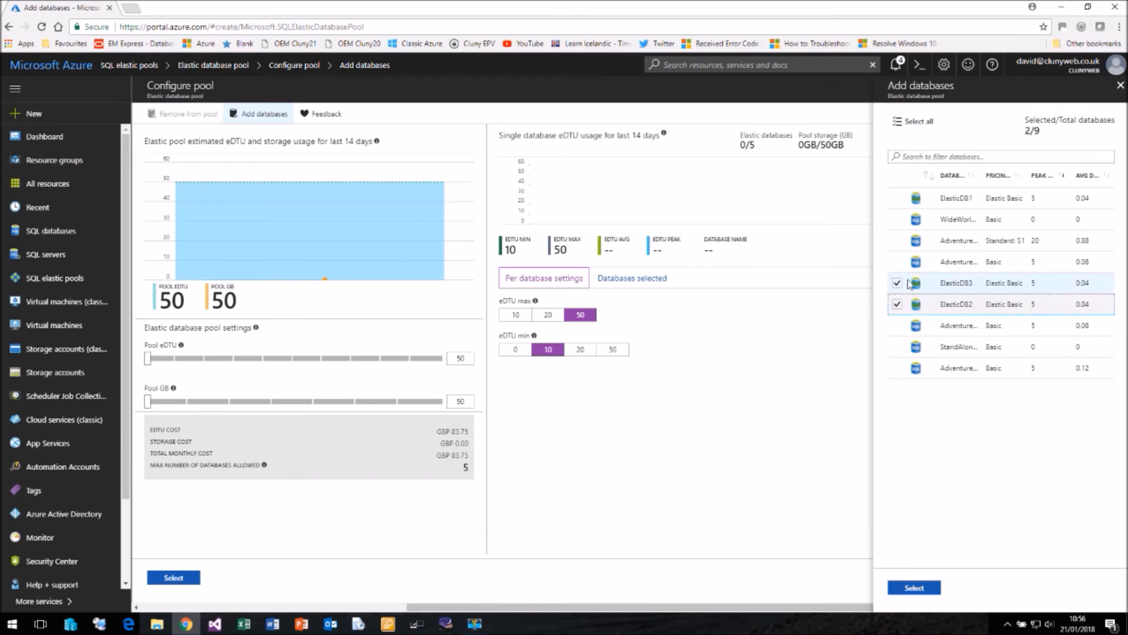
{"action": "left_click", "coordinate": [898, 199]}
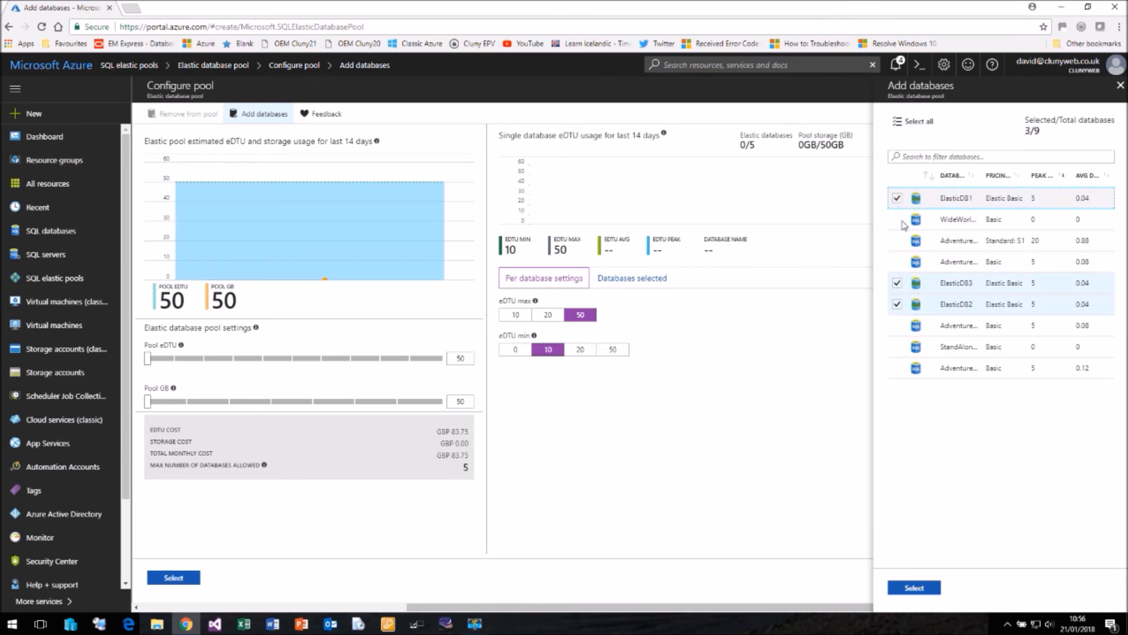
{"action": "left_click", "coordinate": [898, 241]}
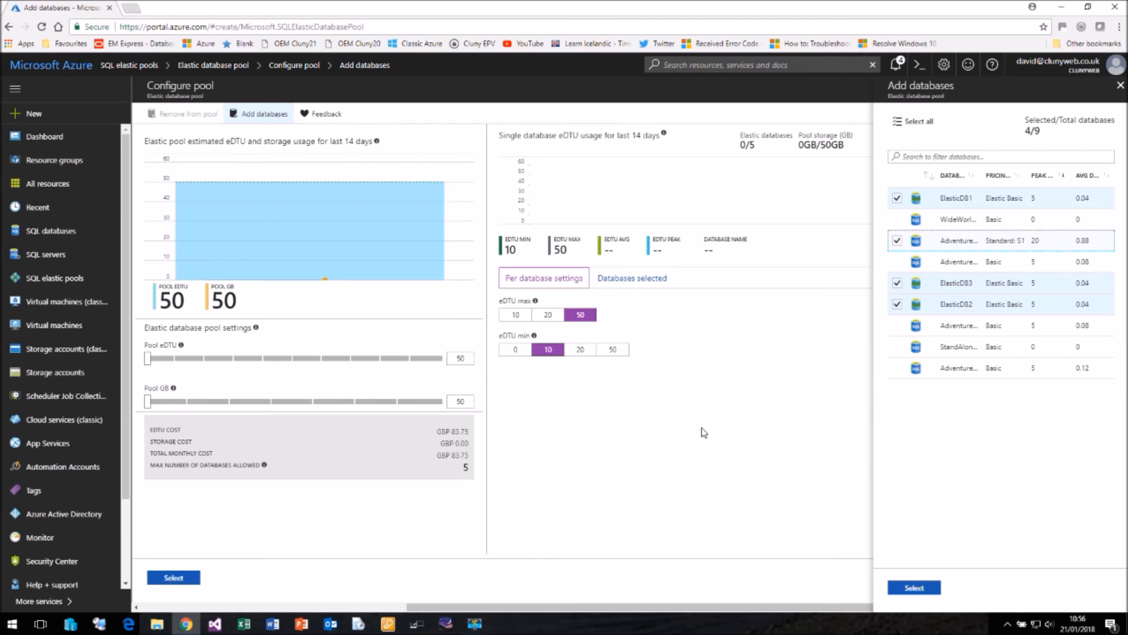
{"action": "left_click", "coordinate": [920, 590]}
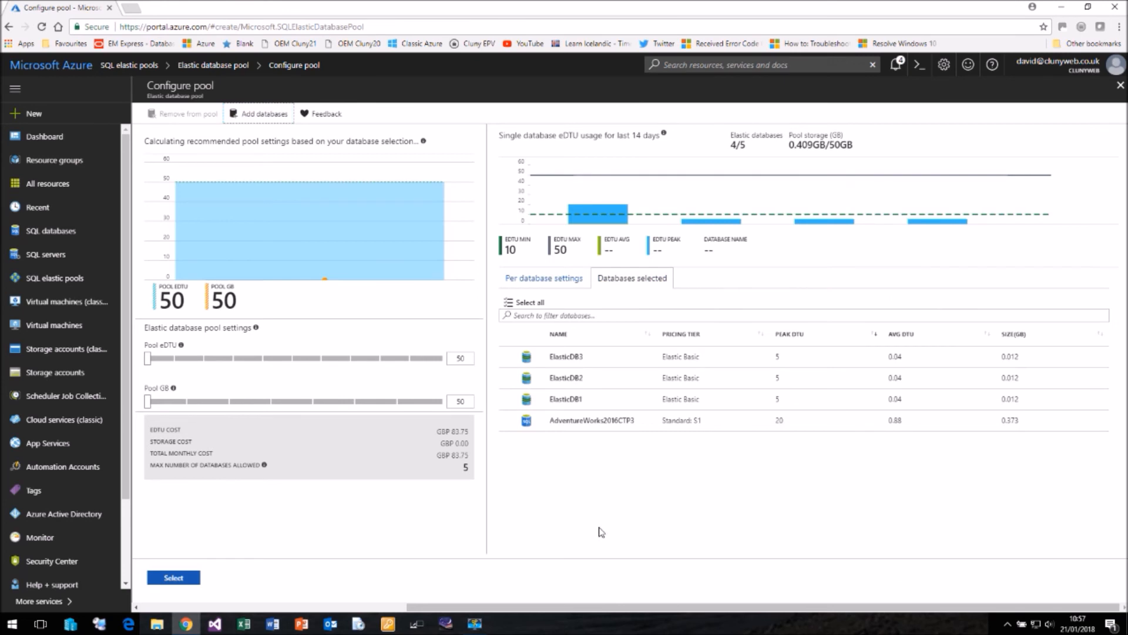
{"action": "left_click", "coordinate": [172, 579]}
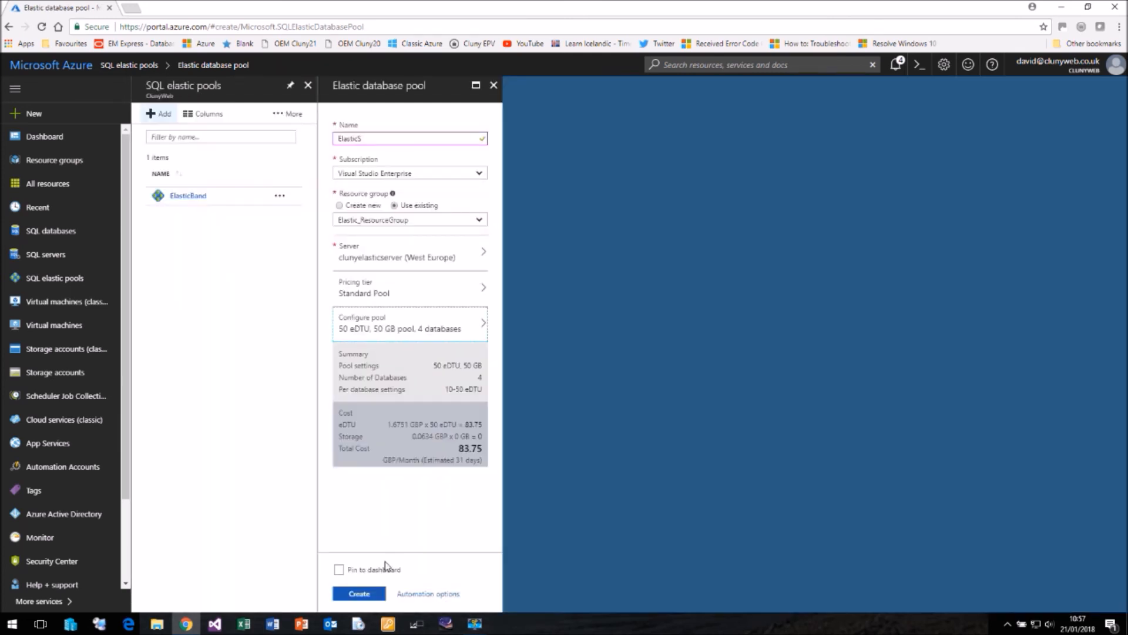
{"action": "left_click", "coordinate": [359, 594]}
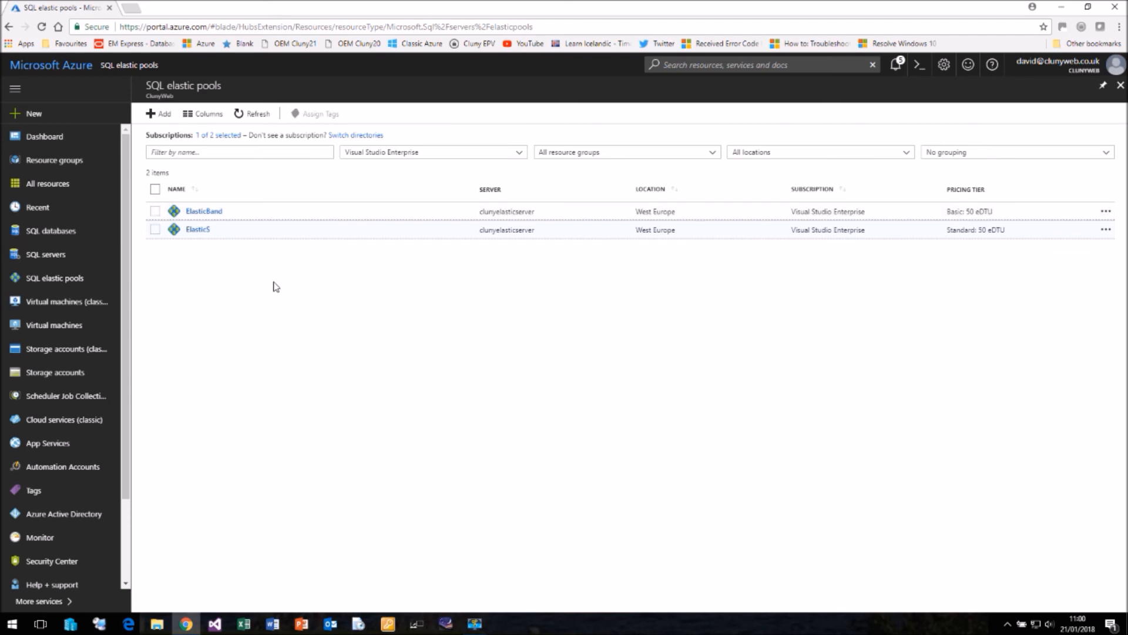
Step: Open the ElasticS pool's overview, look over its monitoring charts and open its list of elastic databases
{"action": "left_click", "coordinate": [199, 235]}
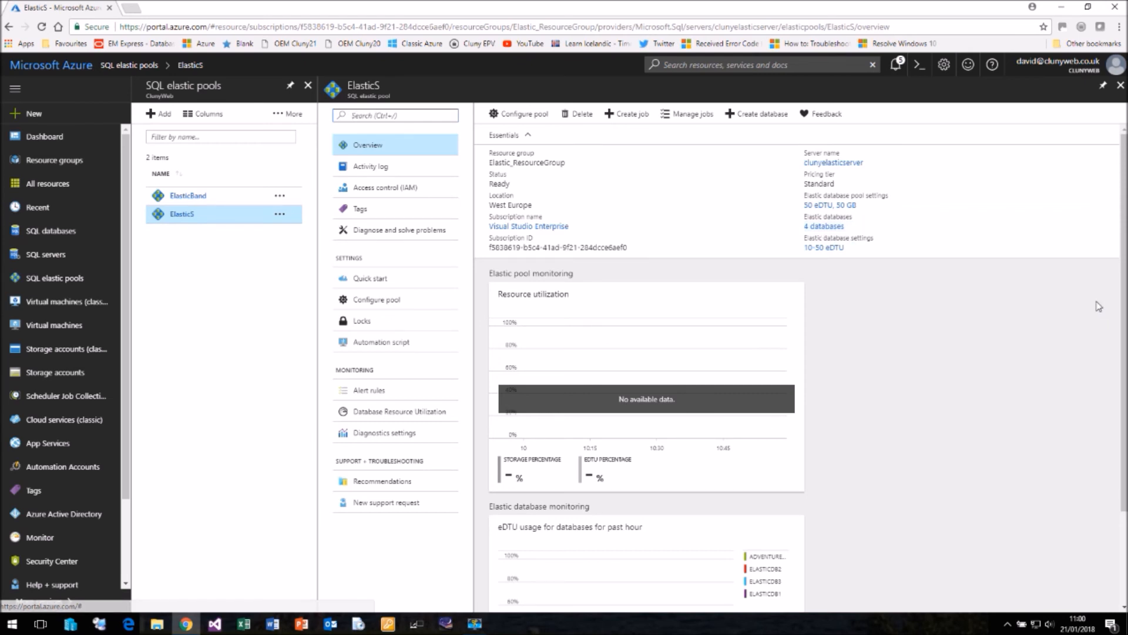
{"action": "left_click_drag", "start_coordinate": [1124, 298], "coordinate": [1120, 424]}
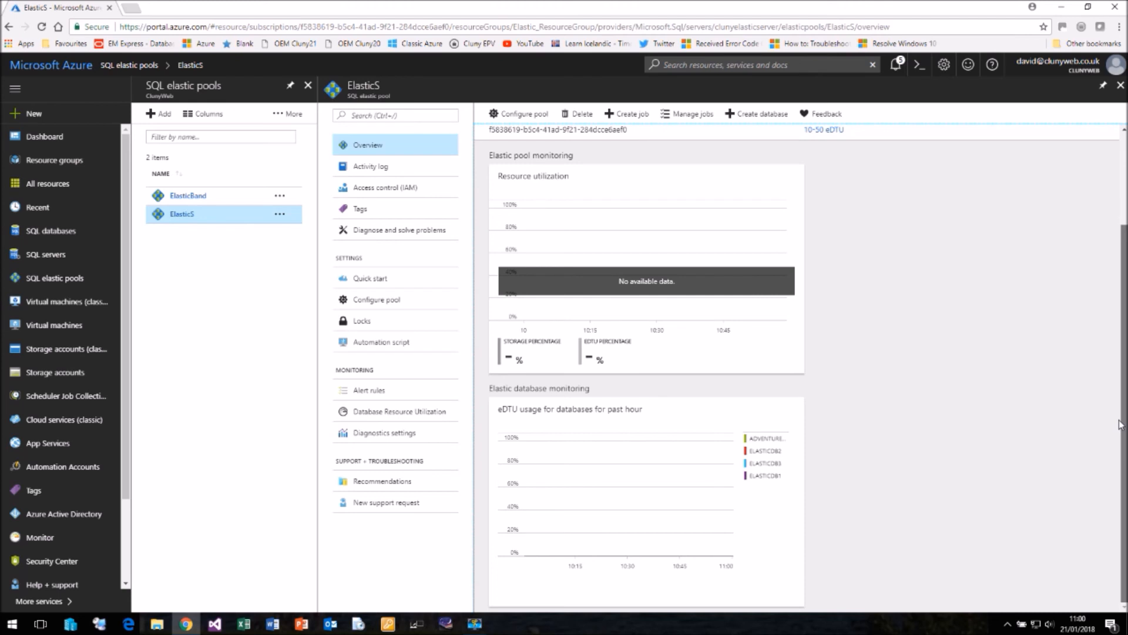
{"action": "scroll", "coordinate": [1116, 305], "scroll_direction": "up", "scroll_amount": 2}
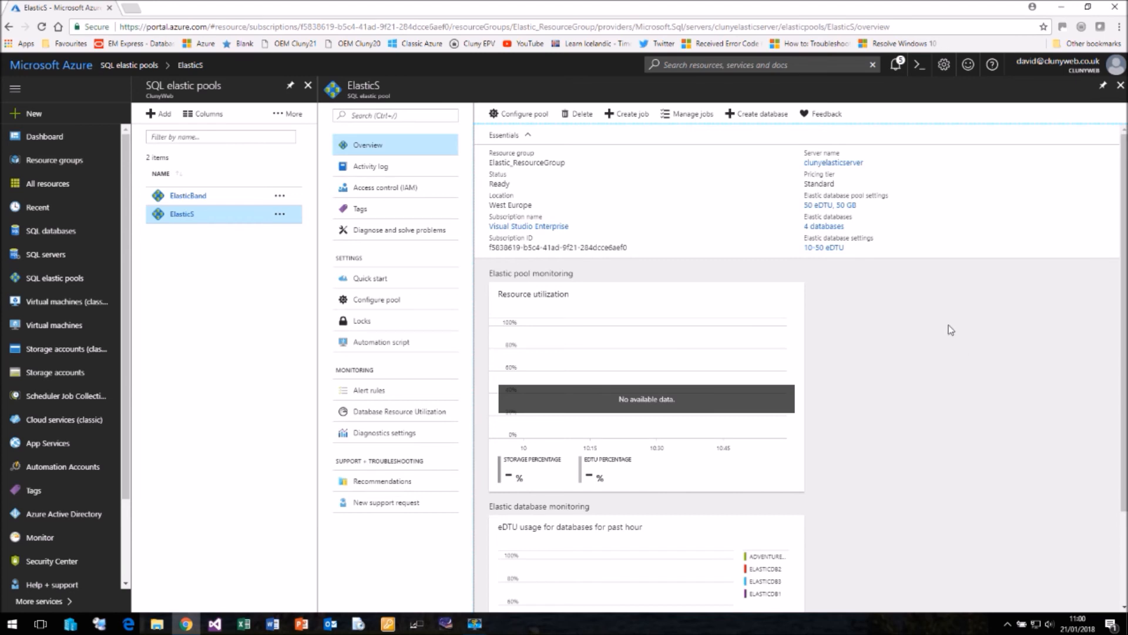
{"action": "left_click", "coordinate": [825, 229]}
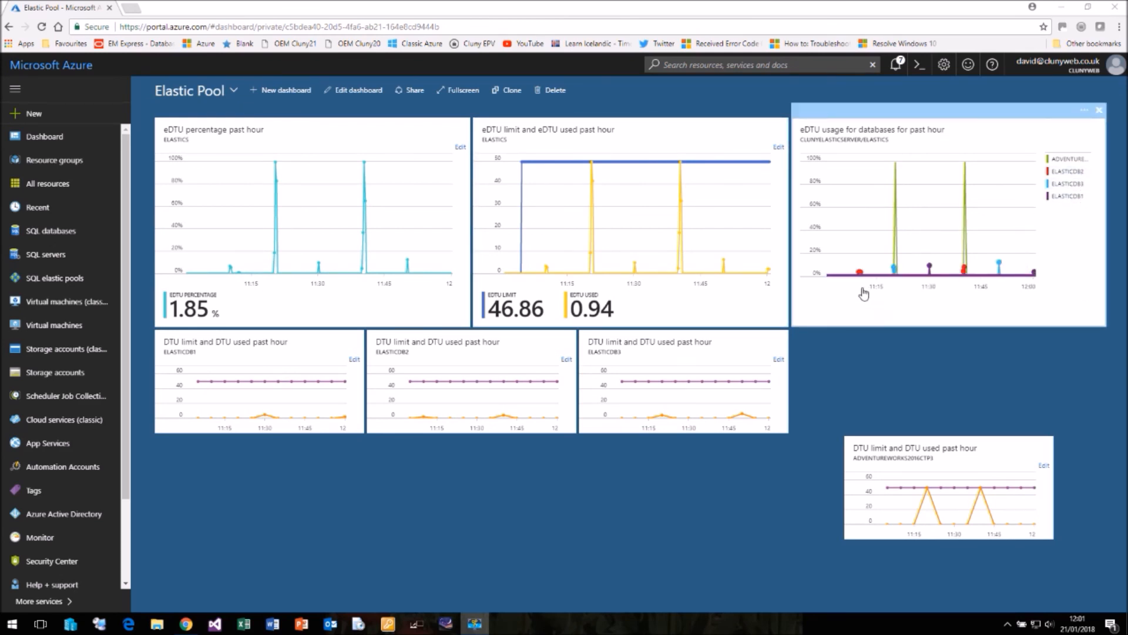
Step: Examine the AdventureWorks database's peaks in the ElasticS per-database eDTU usage chart on the Elastic Pool dashboard
{"action": "mouse_move", "coordinate": [932, 272]}
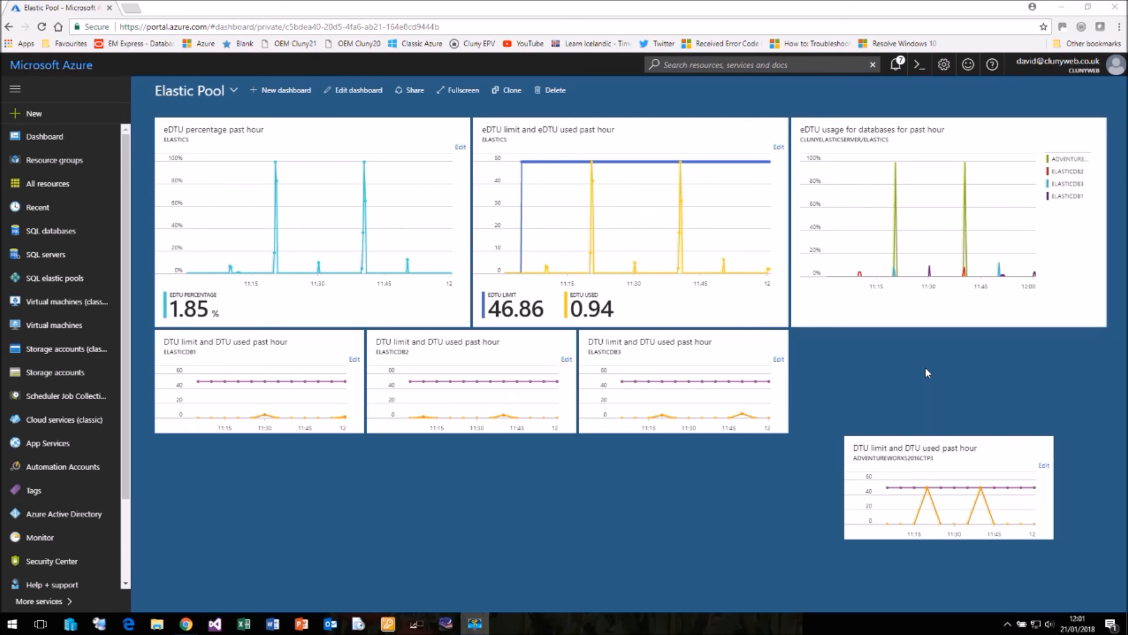
{"action": "left_click", "coordinate": [895, 166]}
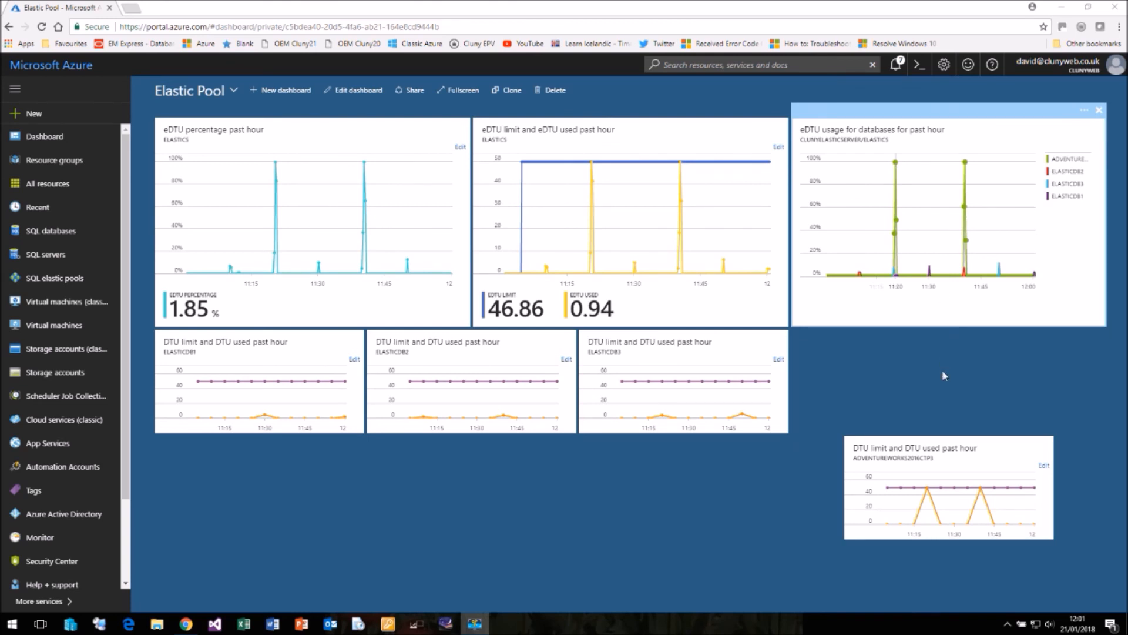